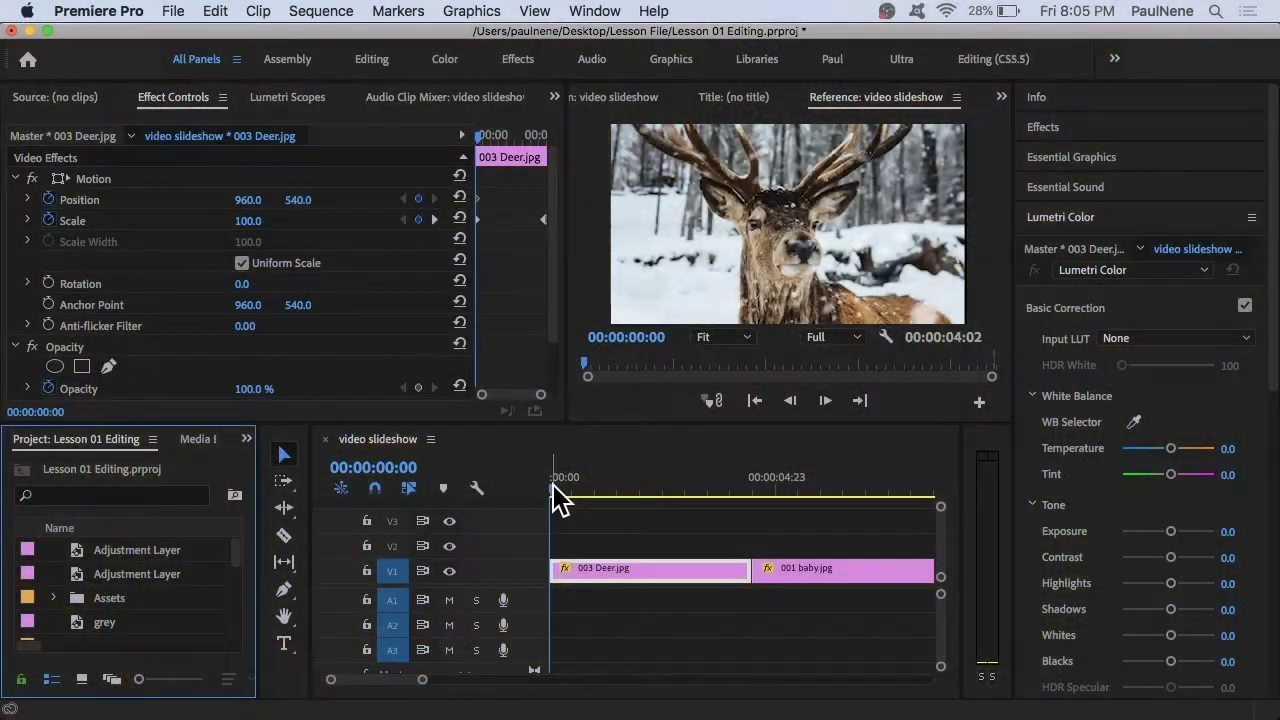
# Scrub the video slideshow sequence to 00:00:01:08 so the deer photo shows.
pyautogui.moveTo(551, 491); pyautogui.dragTo(608, 491)
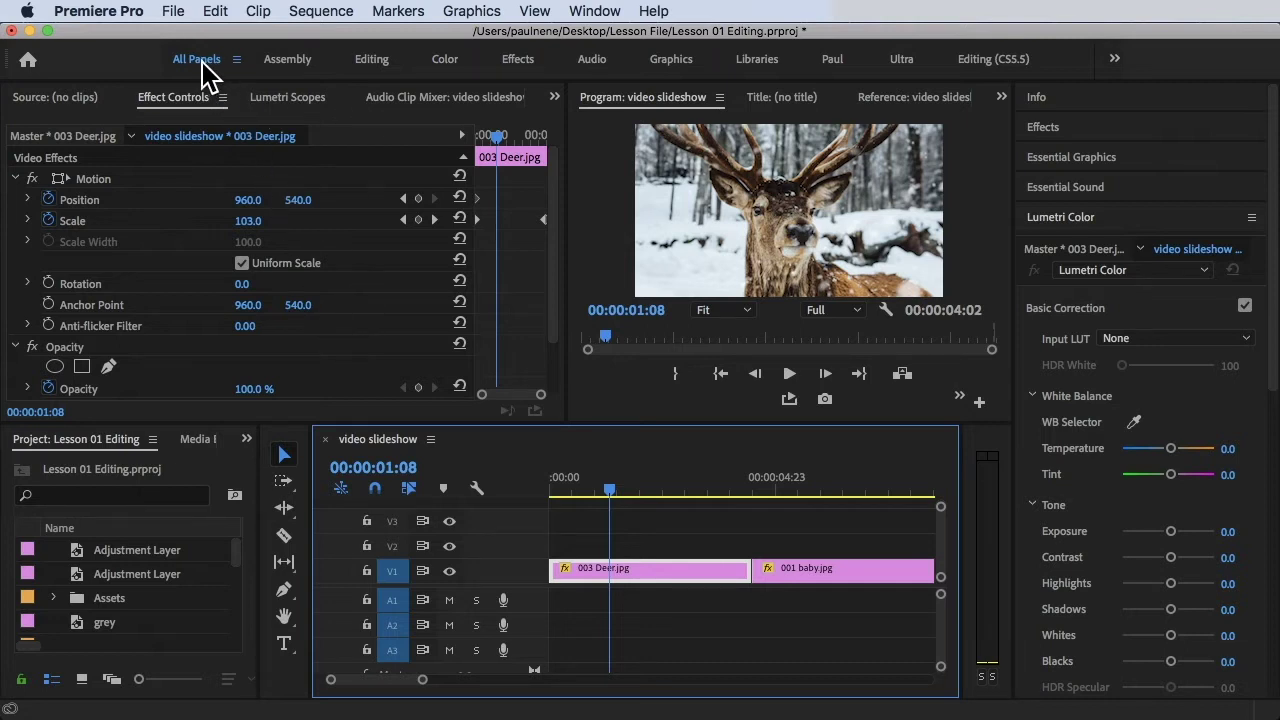
pyautogui.click(612, 11)
pyautogui.moveTo(625, 38)
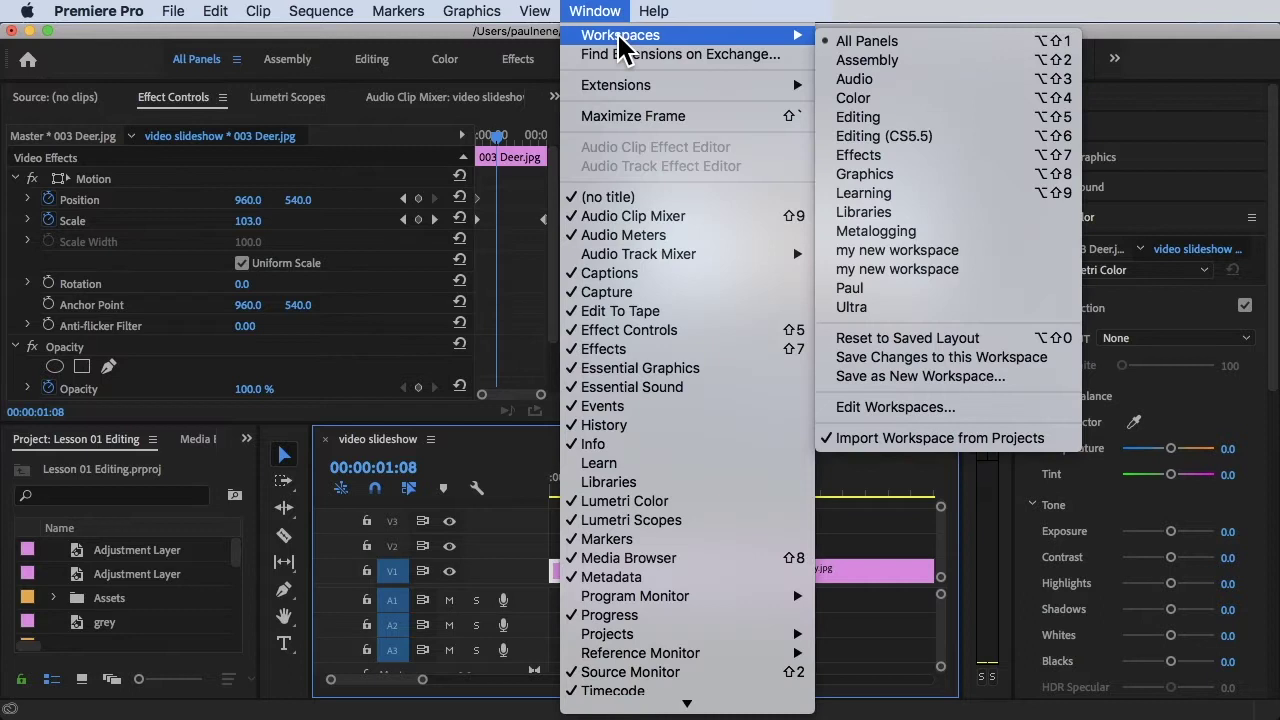
pyautogui.click(890, 45)
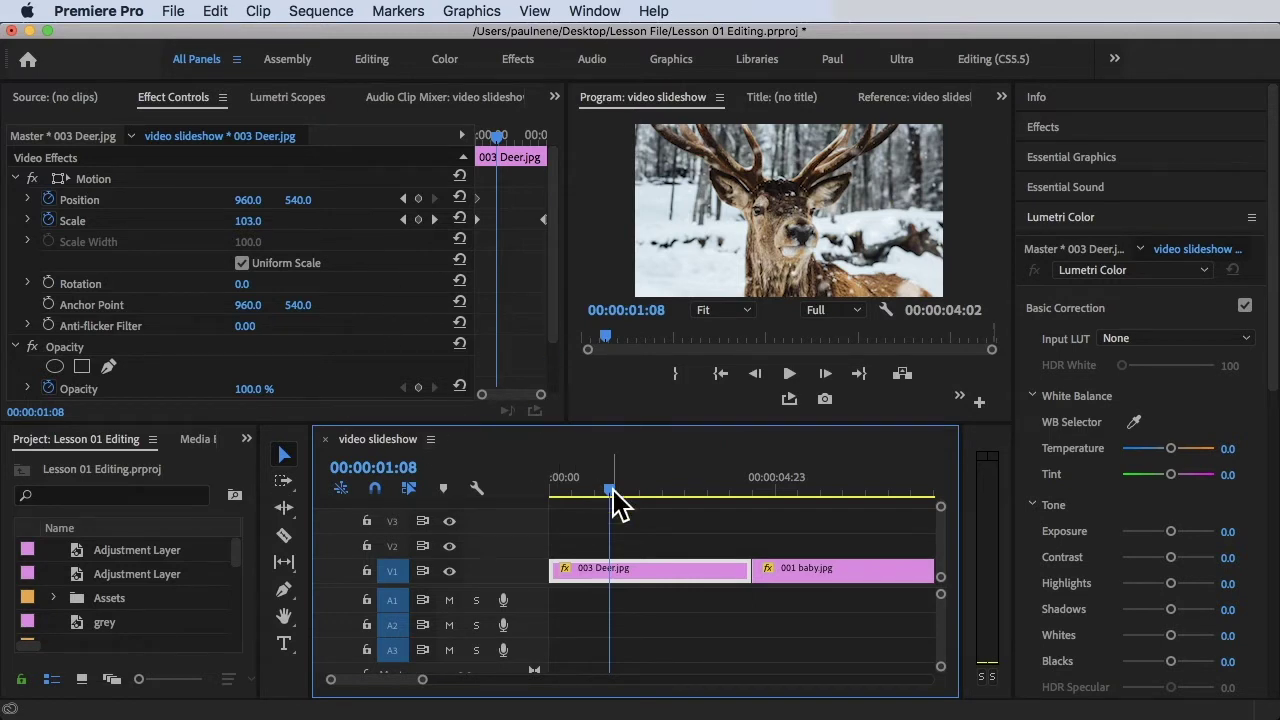
pyautogui.moveTo(613, 490); pyautogui.dragTo(660, 500)
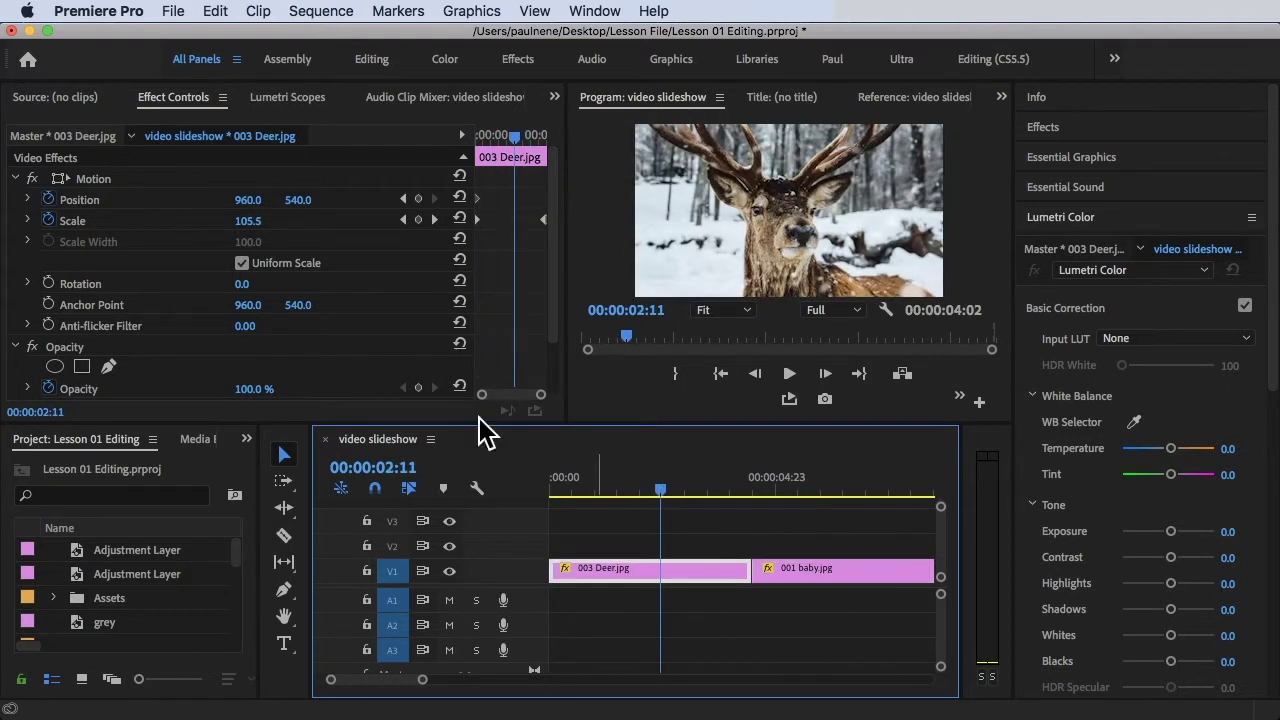
# Open the Assets folder and then its Photo bin in the Project panel.
pyautogui.click(88, 603)
pyautogui.doubleClick(88, 605)
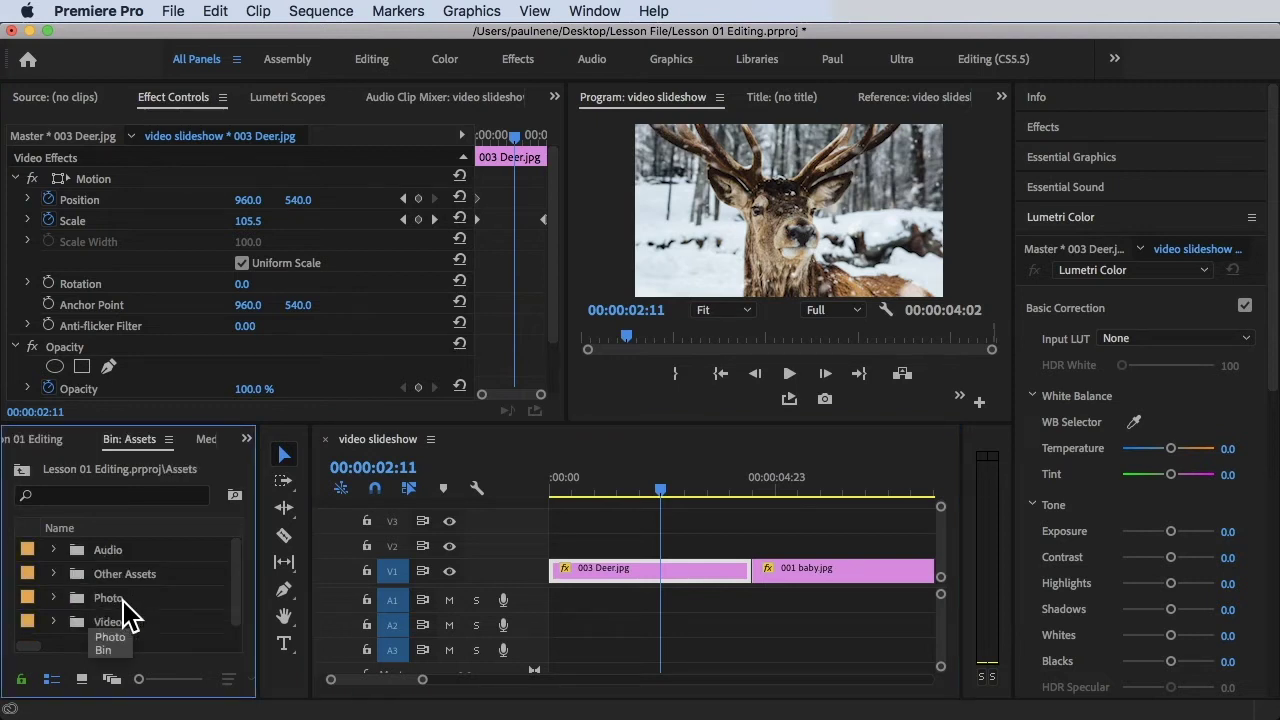
pyautogui.click(104, 604)
pyautogui.doubleClick(104, 600)
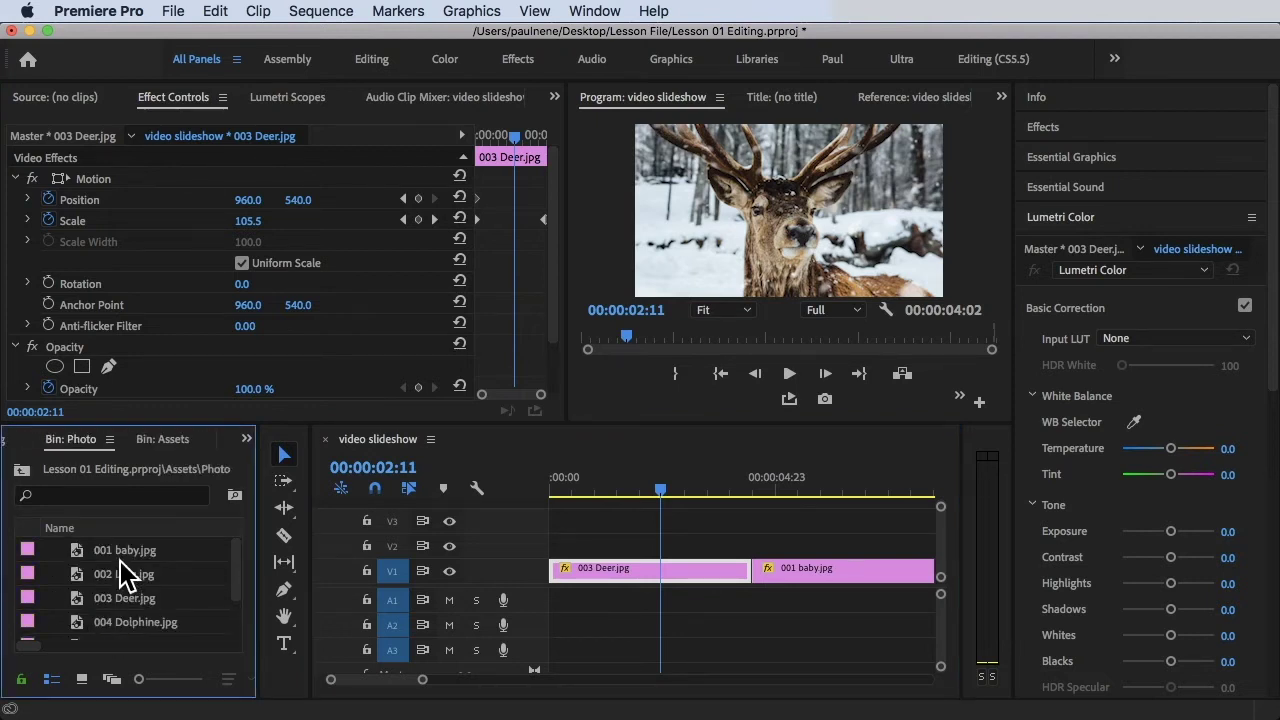
# Select 001 baby.jpg, look through its context options, and dismiss them unused.
pyautogui.click(120, 558)
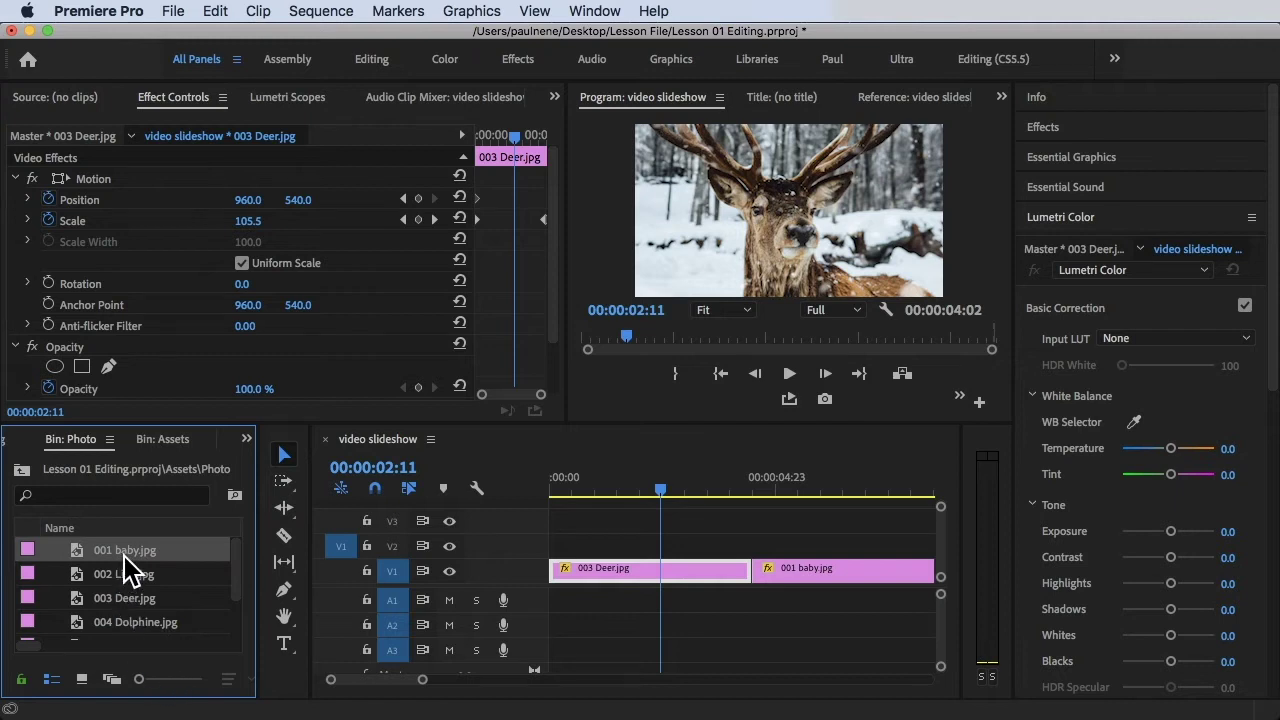
pyautogui.rightClick(124, 556)
pyautogui.press('Escape')
pyautogui.rightClick(124, 558)
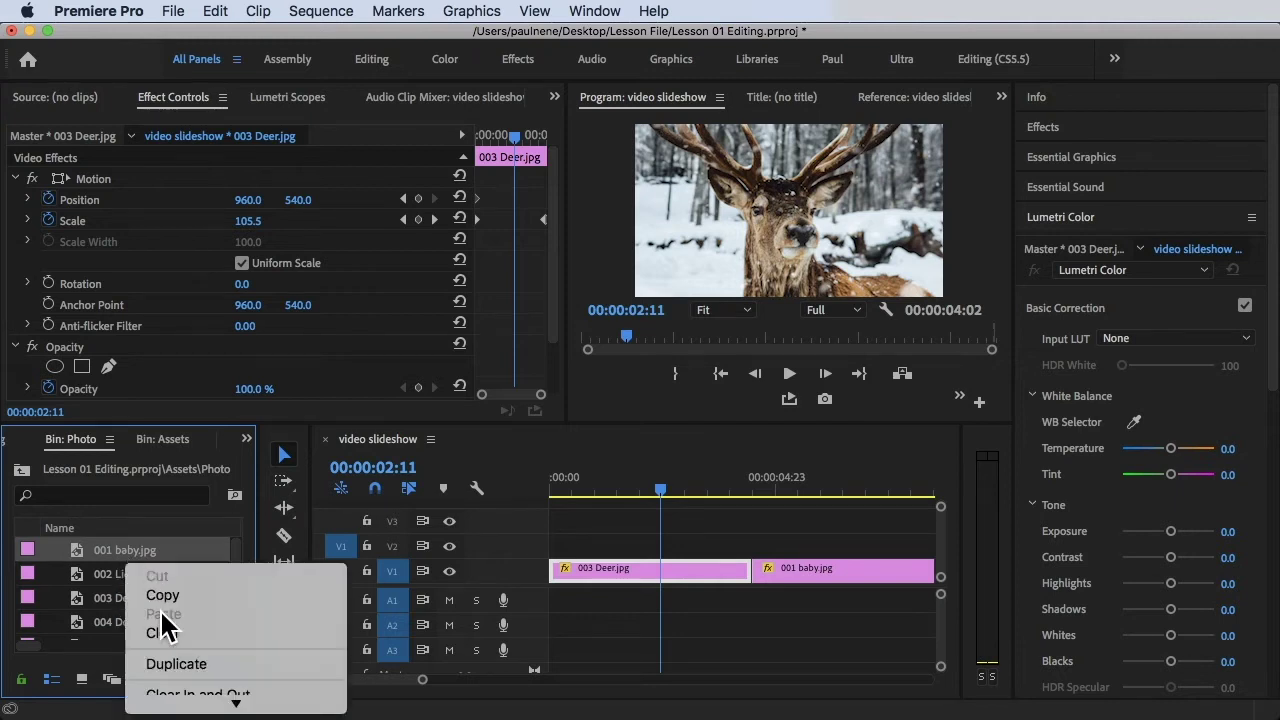
pyautogui.scroll(-5, 163, 625)
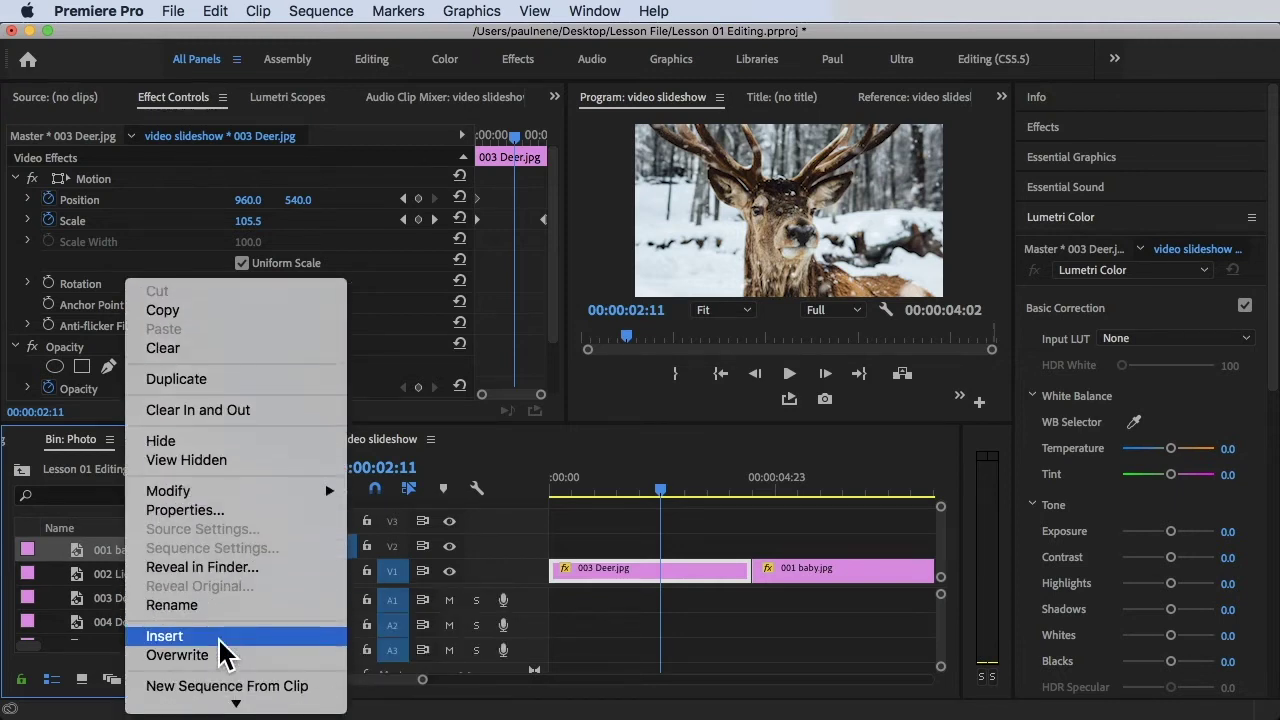
pyautogui.scroll(-3, 220, 655)
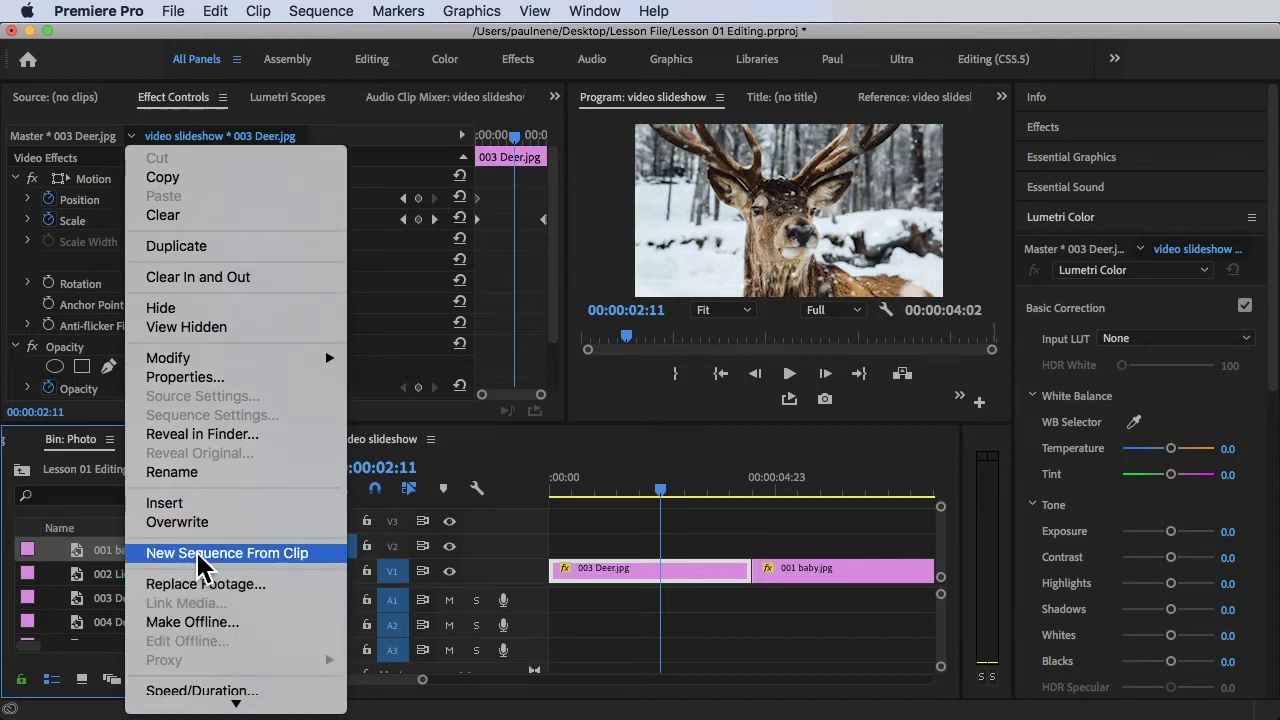
pyautogui.click(640, 520)
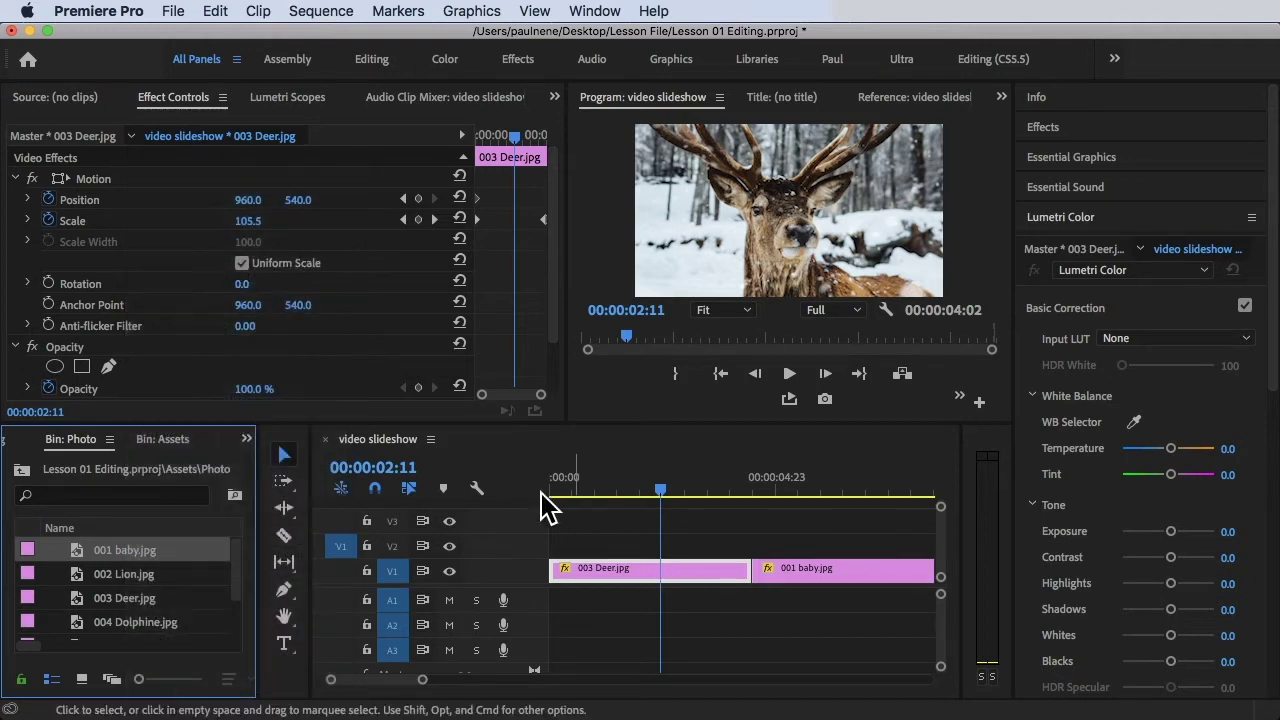
# Select both photo clips on track V1 and copy them.
pyautogui.moveTo(655, 485); pyautogui.dragTo(562, 490)
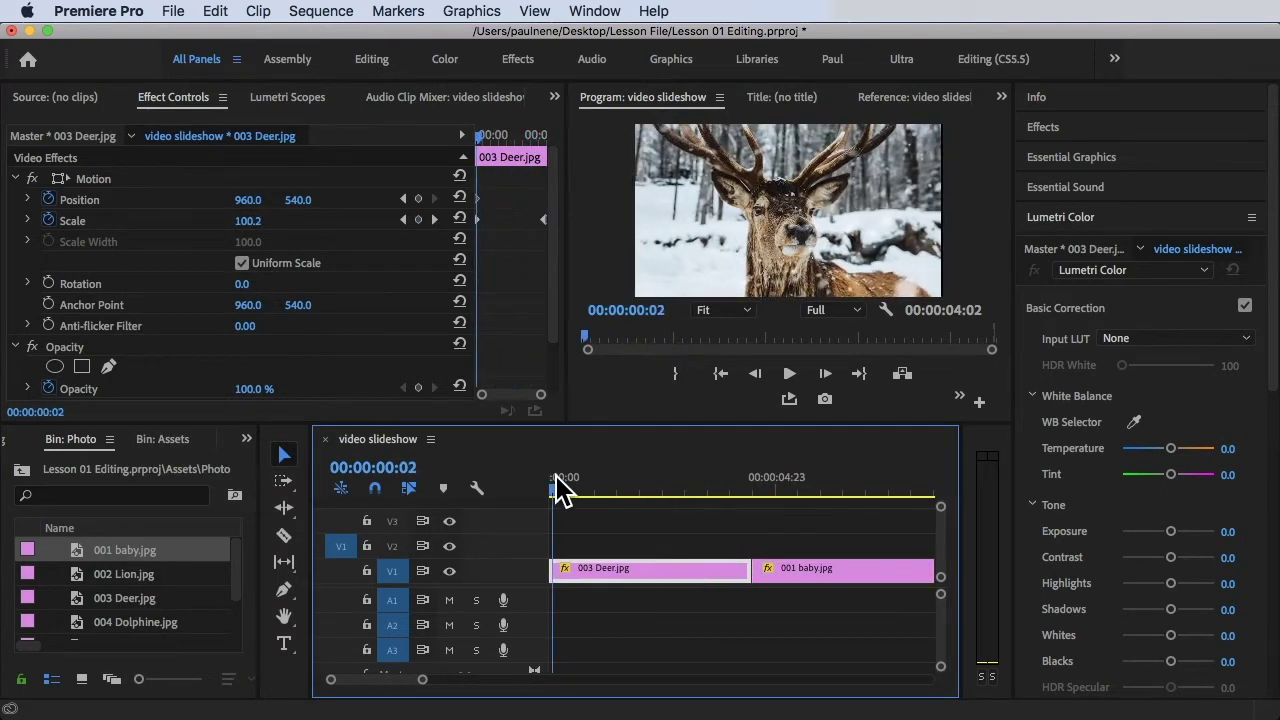
pyautogui.moveTo(560, 490); pyautogui.dragTo(561, 487)
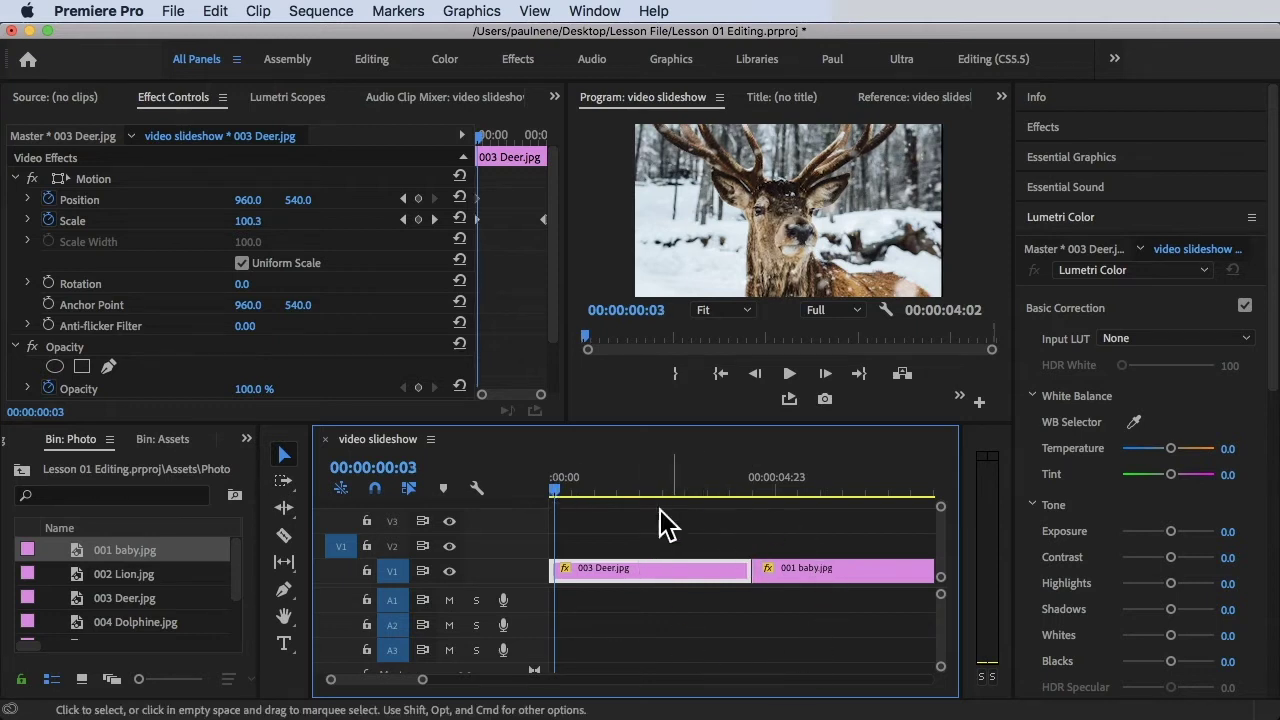
pyautogui.moveTo(682, 528); pyautogui.dragTo(790, 598)
pyautogui.moveTo(686, 543); pyautogui.dragTo(794, 623)
pyautogui.rightClick(730, 590)
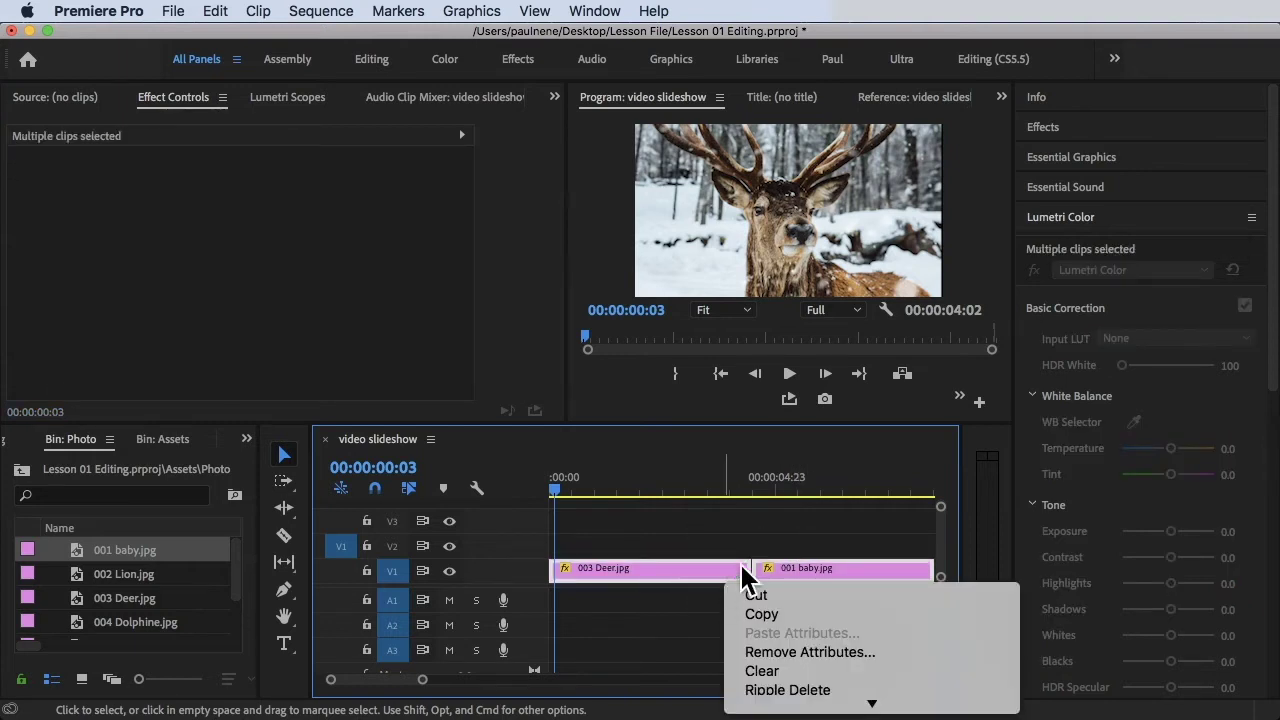
pyautogui.click(760, 611)
# Untarget track V1 and scrub through the sequence with the copies stacked on V2.
pyautogui.moveTo(614, 490); pyautogui.dragTo(547, 512)
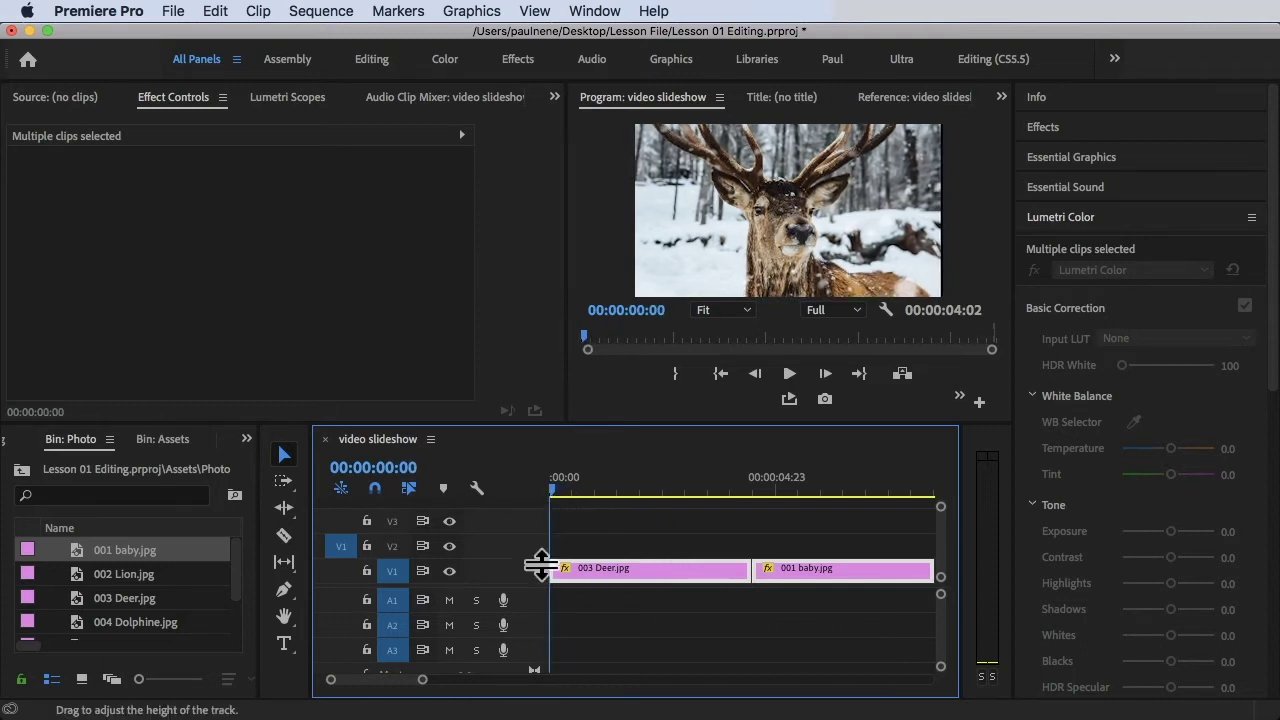
pyautogui.click(393, 572)
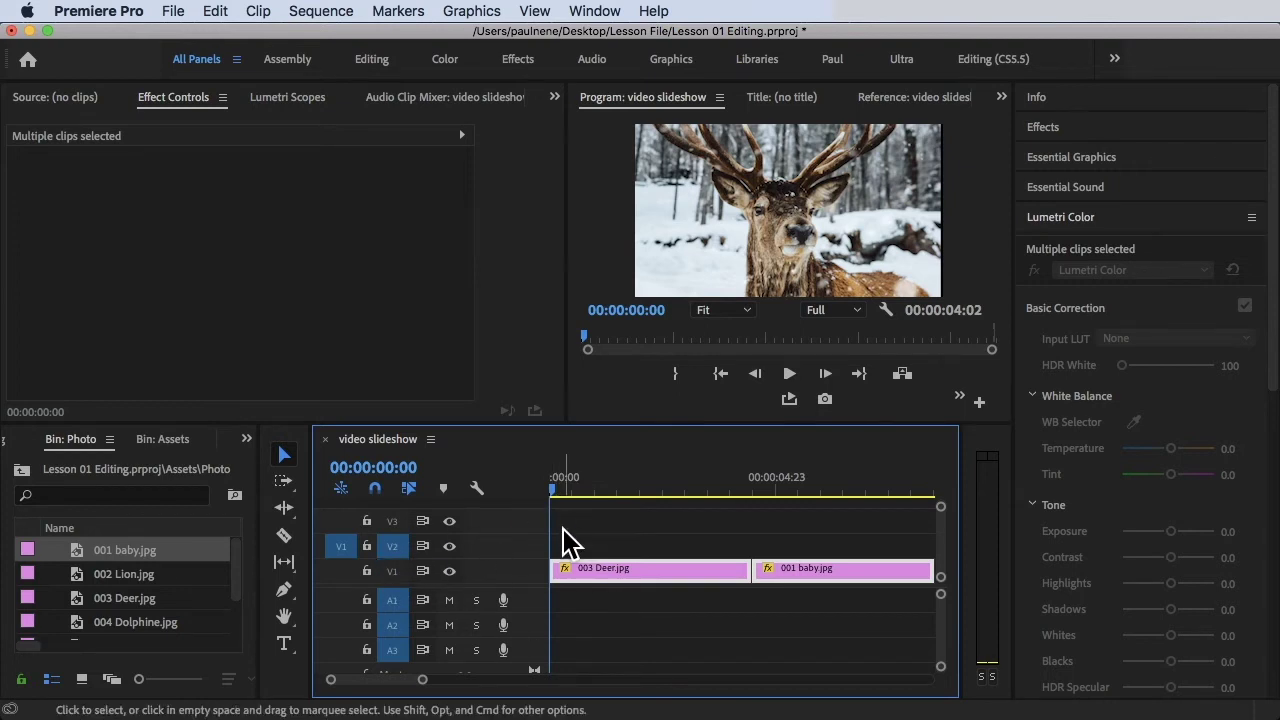
pyautogui.moveTo(569, 529); pyautogui.dragTo(566, 523)
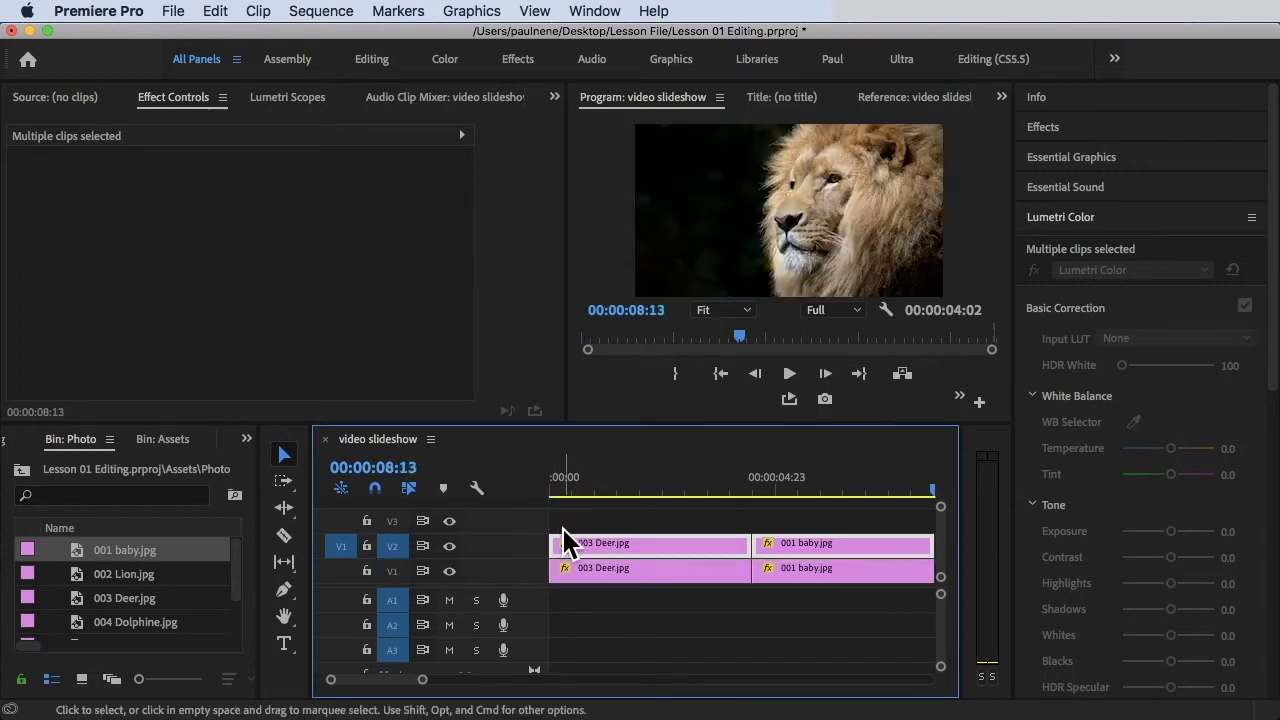
pyautogui.click(580, 478)
pyautogui.moveTo(586, 476); pyautogui.dragTo(776, 491)
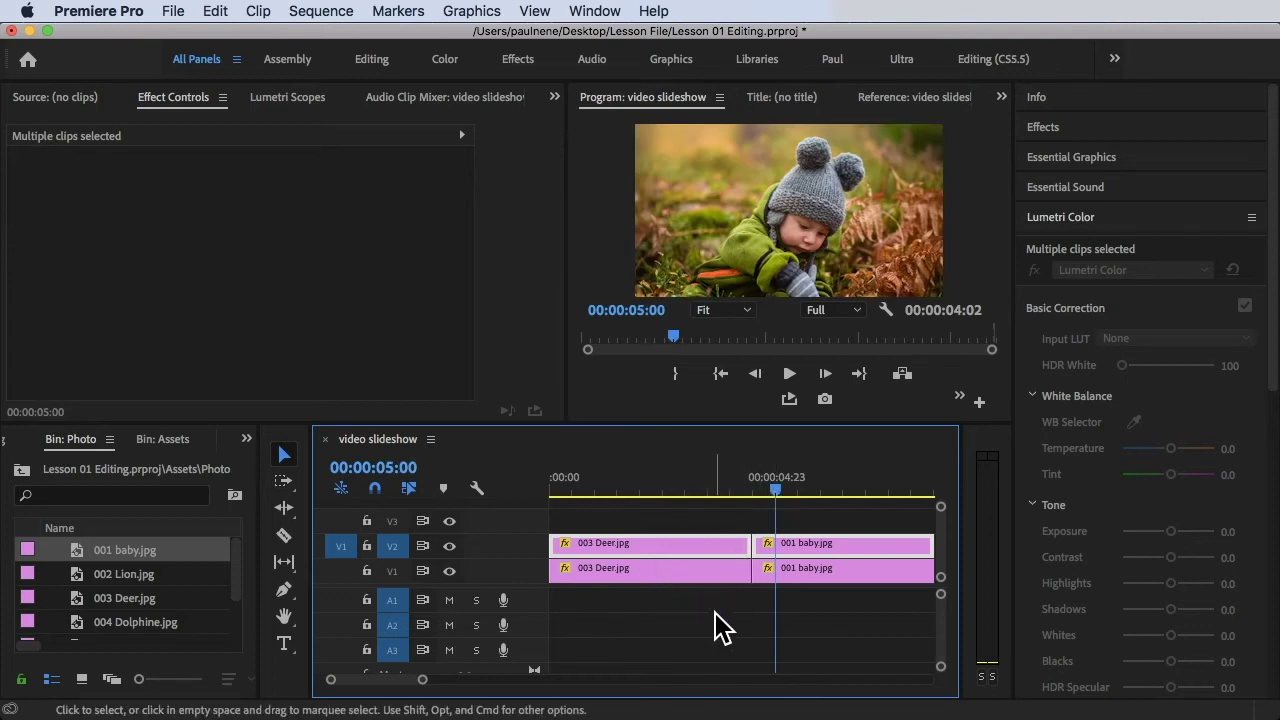
# Alt-drag the V1 clips upward, then undo the extra copies landing on V3.
pyautogui.moveTo(808, 625); pyautogui.dragTo(720, 580)
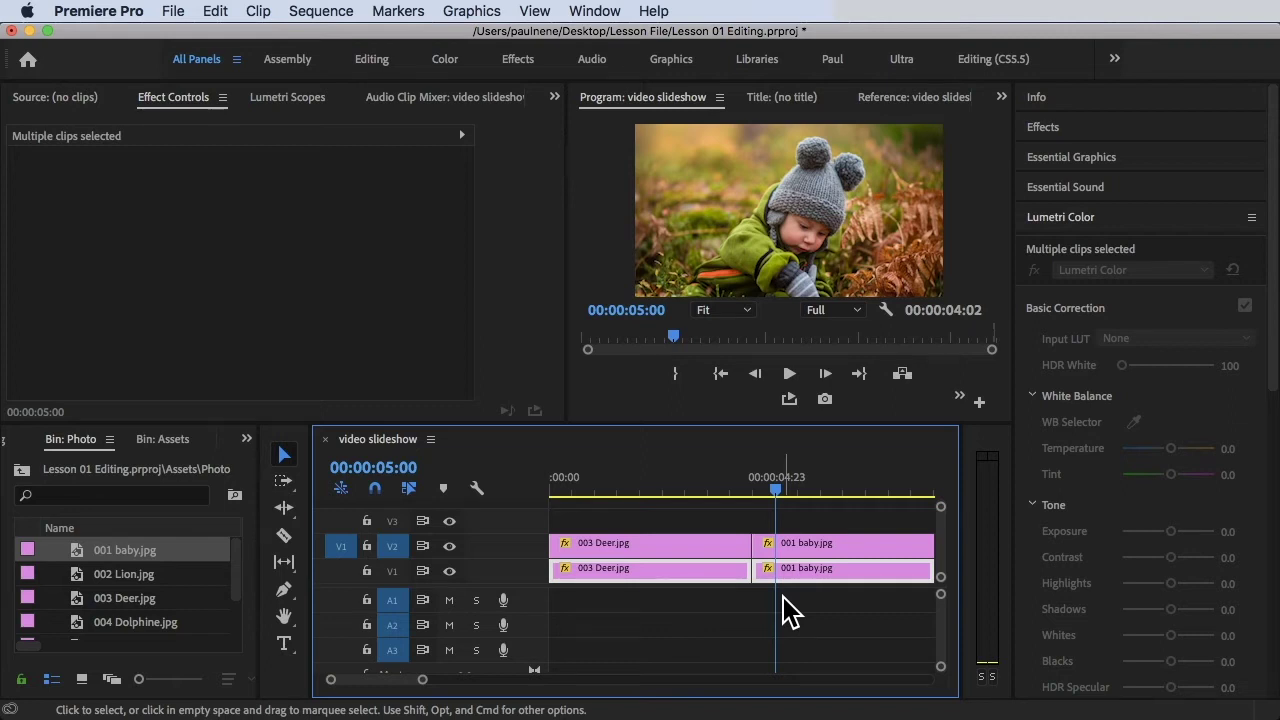
pyautogui.moveTo(808, 590); pyautogui.dragTo(808, 540)
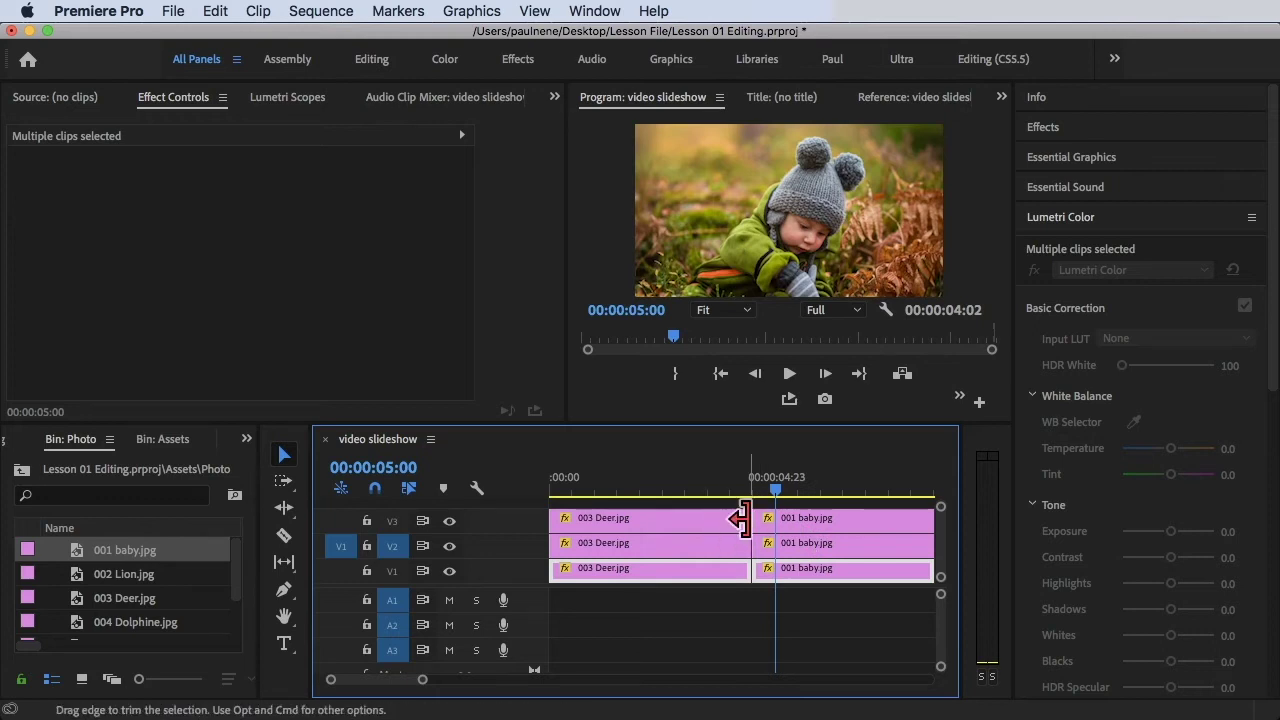
pyautogui.press('super+z')
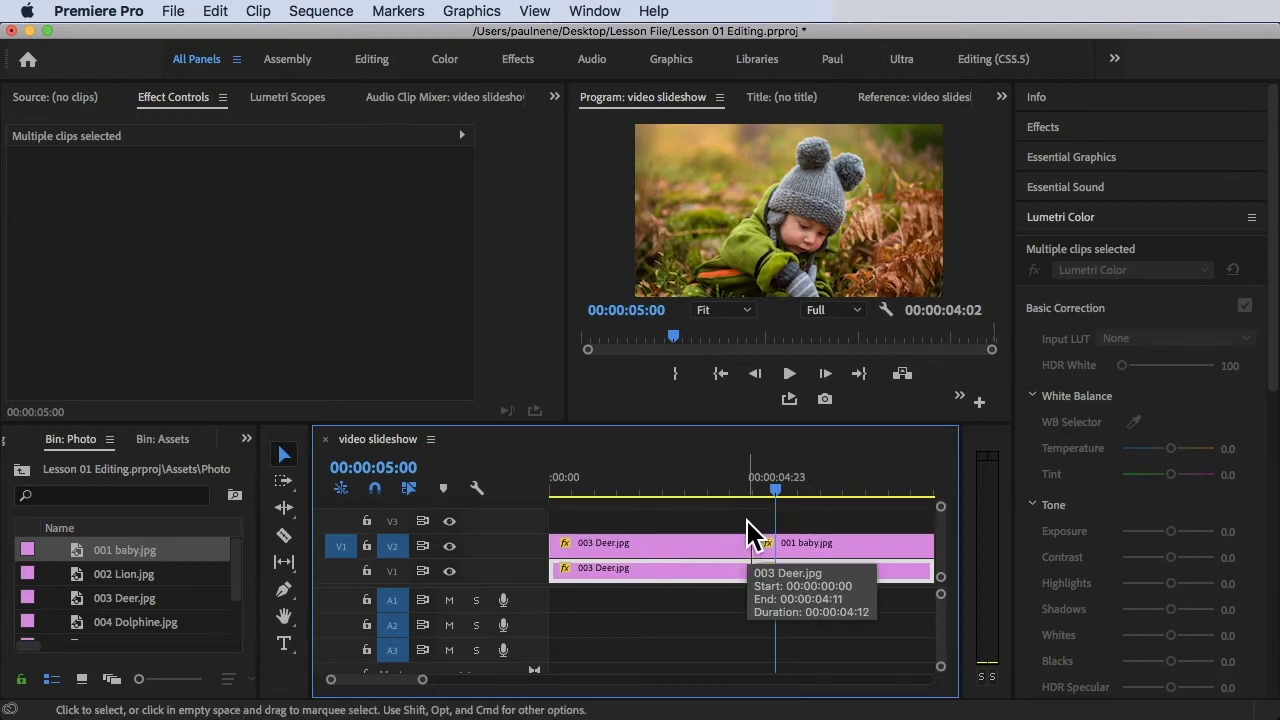
# Move to the deer/baby cut and check the baby and deer copies on V2.
pyautogui.moveTo(742, 485)
pyautogui.mouseDown()
pyautogui.moveTo(760, 488)
pyautogui.moveTo(746, 481)
pyautogui.mouseUp()
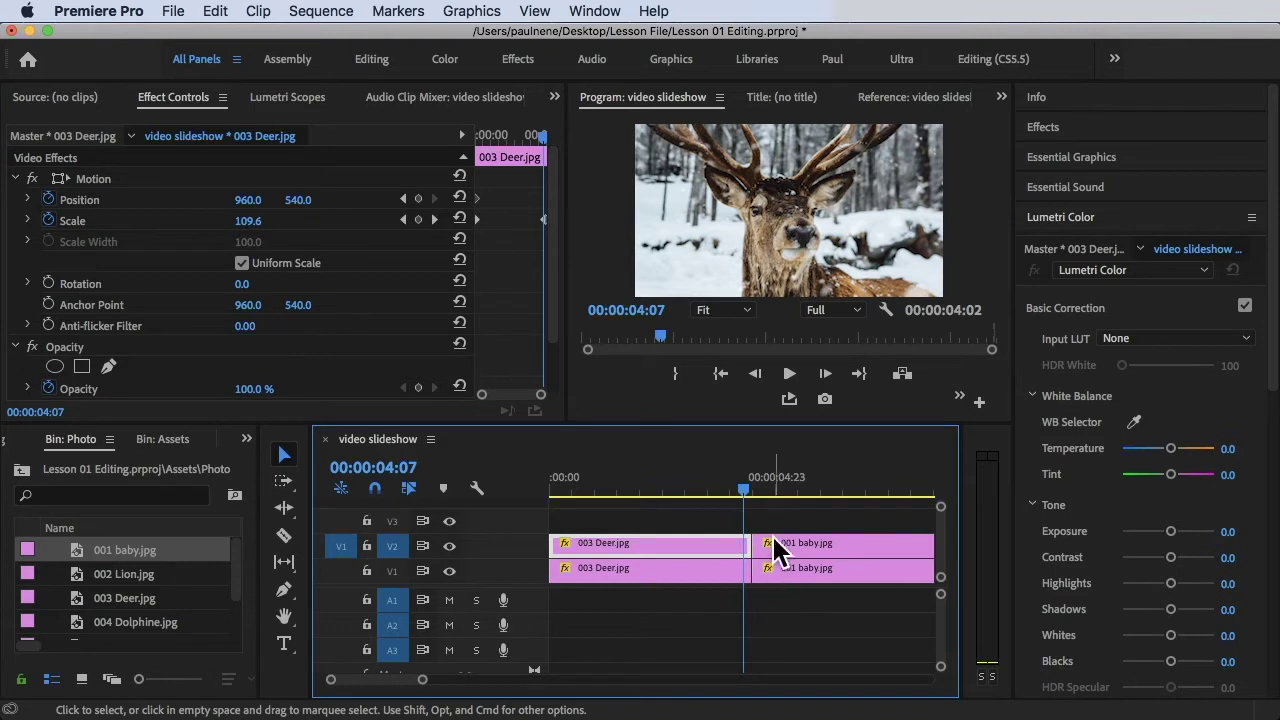
pyautogui.moveTo(745, 485); pyautogui.dragTo(752, 487)
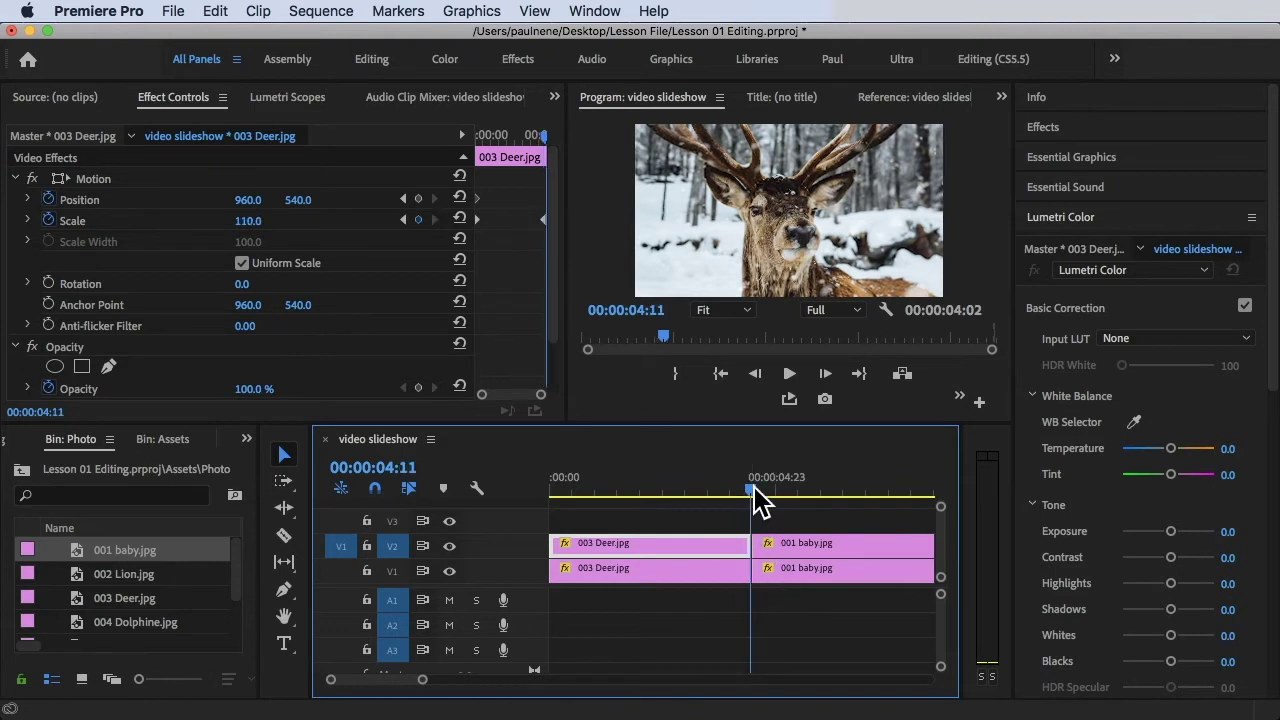
pyautogui.click(776, 542)
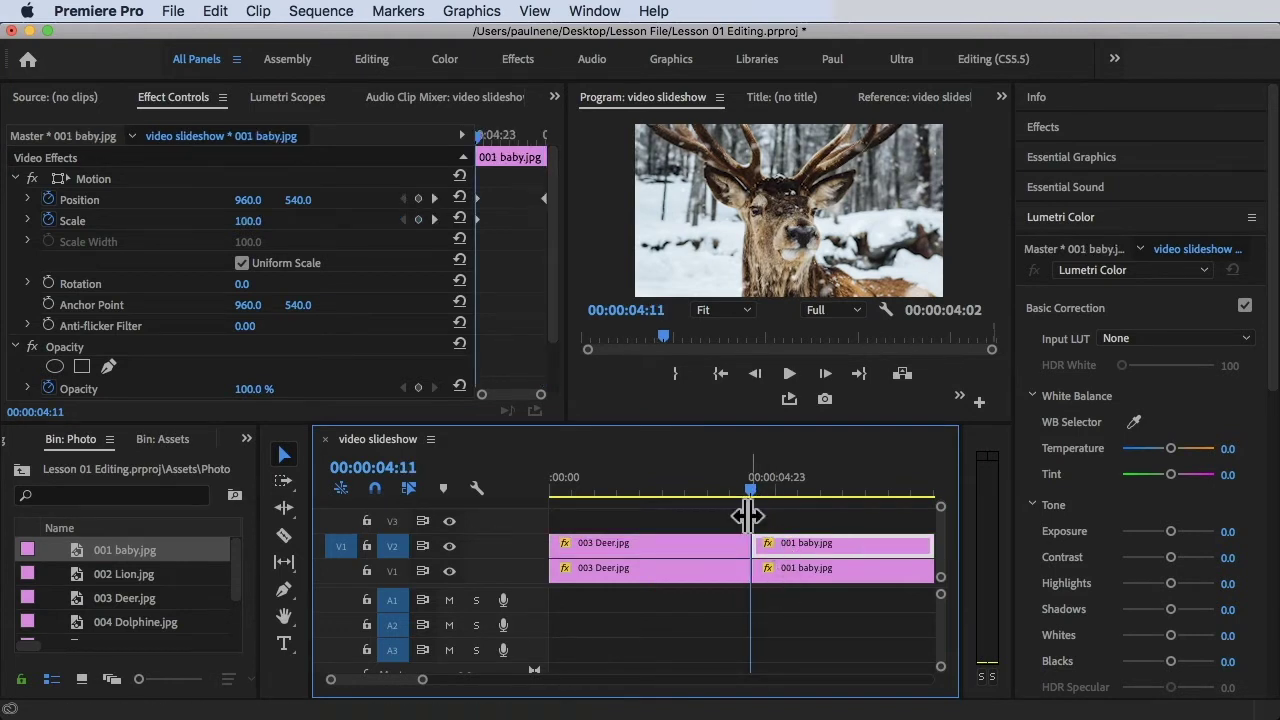
pyautogui.click(718, 545)
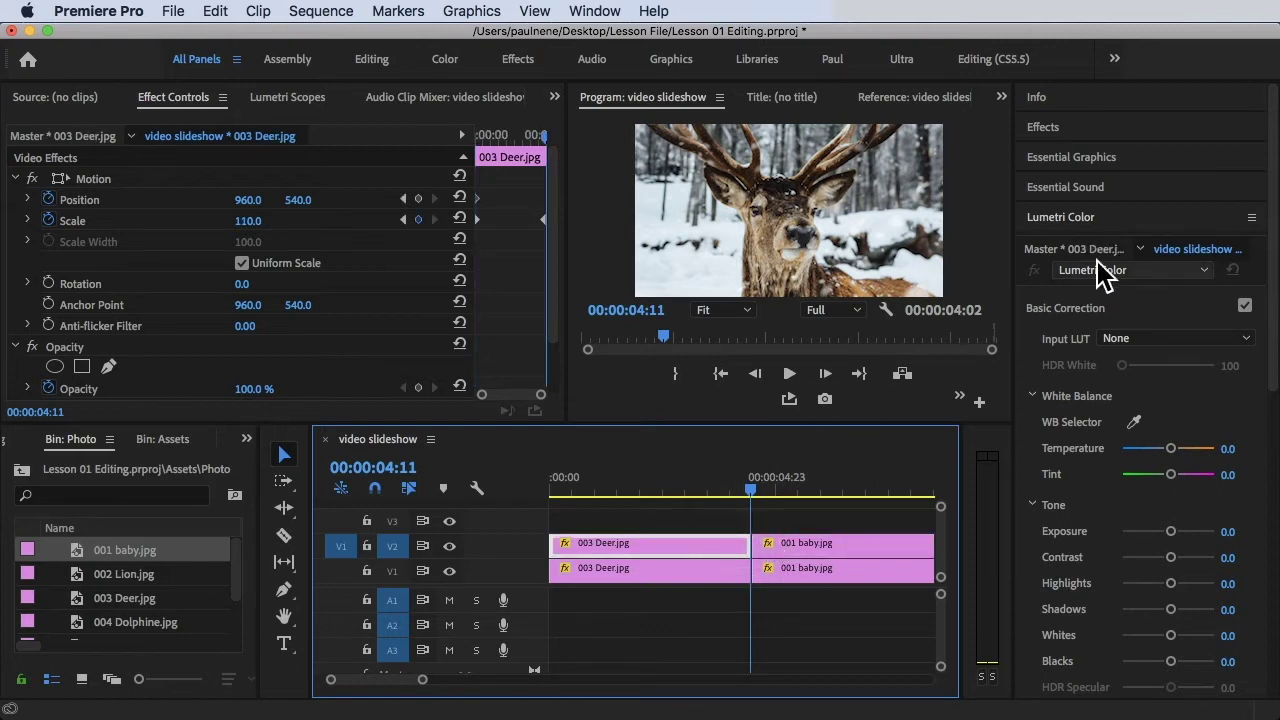
# Search the effects for 'blur' and drag Gaussian Blur onto both V2 photo copies.
pyautogui.click(1040, 127)
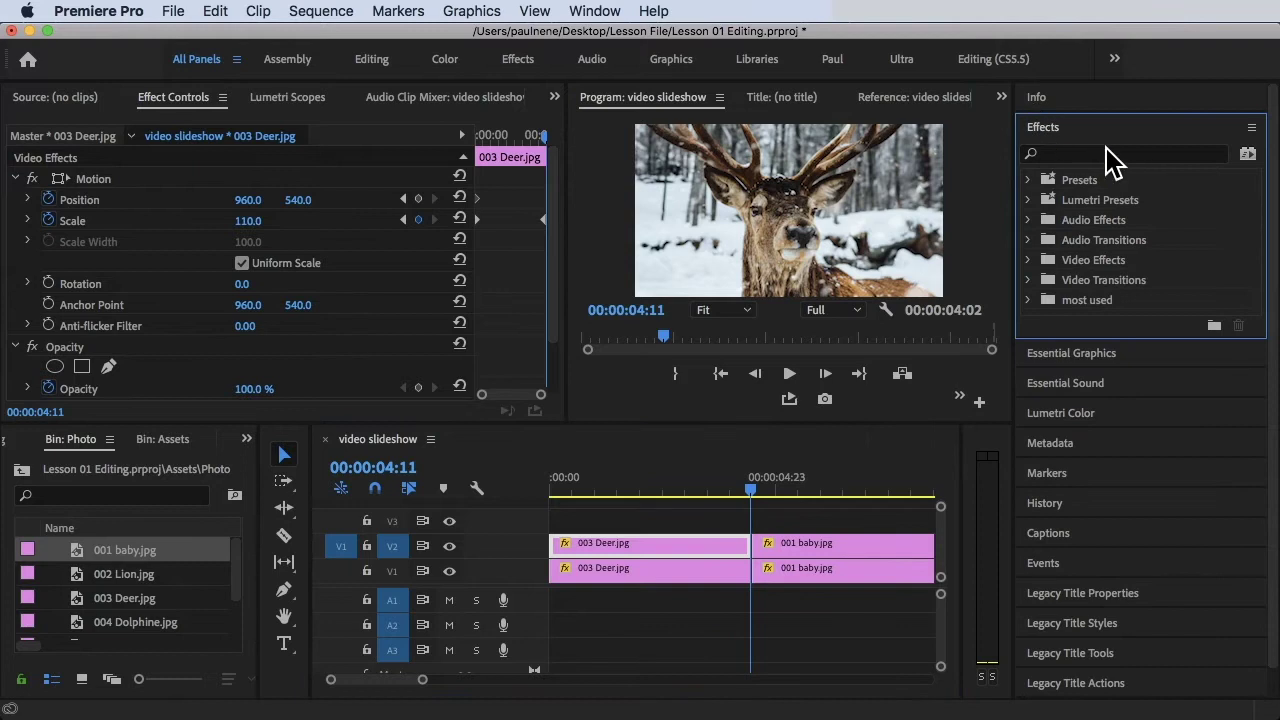
pyautogui.click(1110, 155)
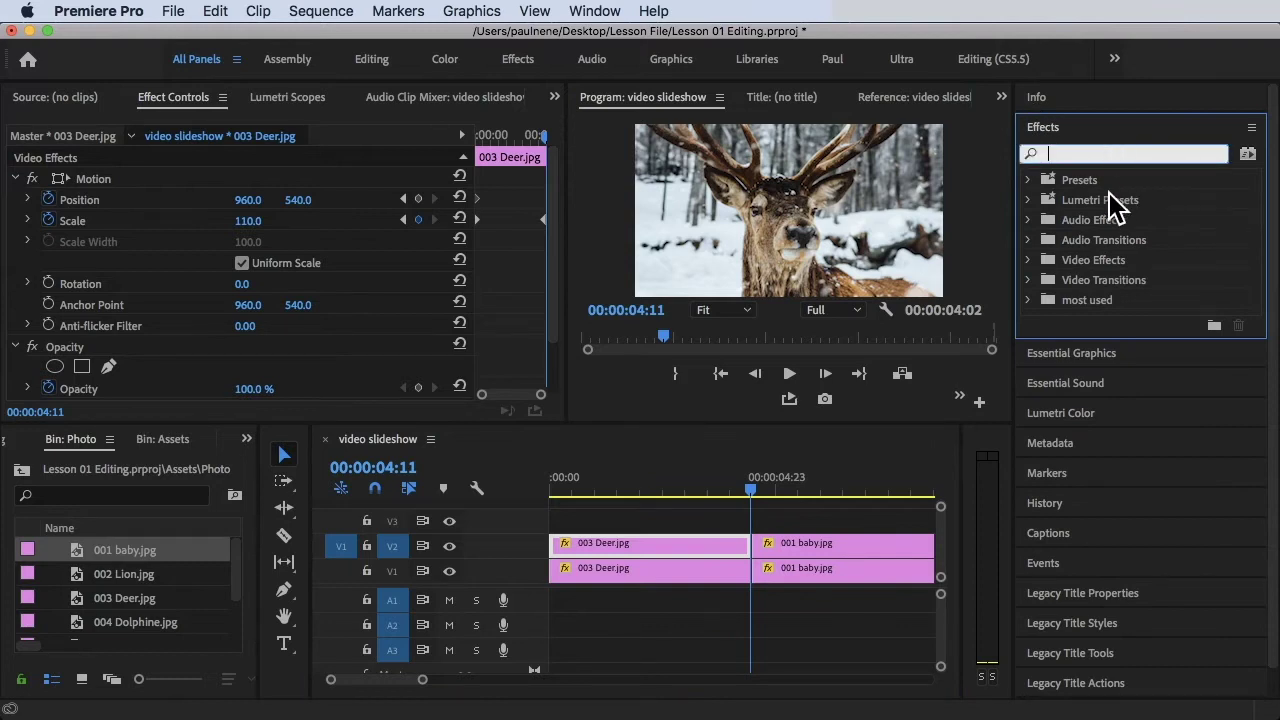
pyautogui.write('blur')
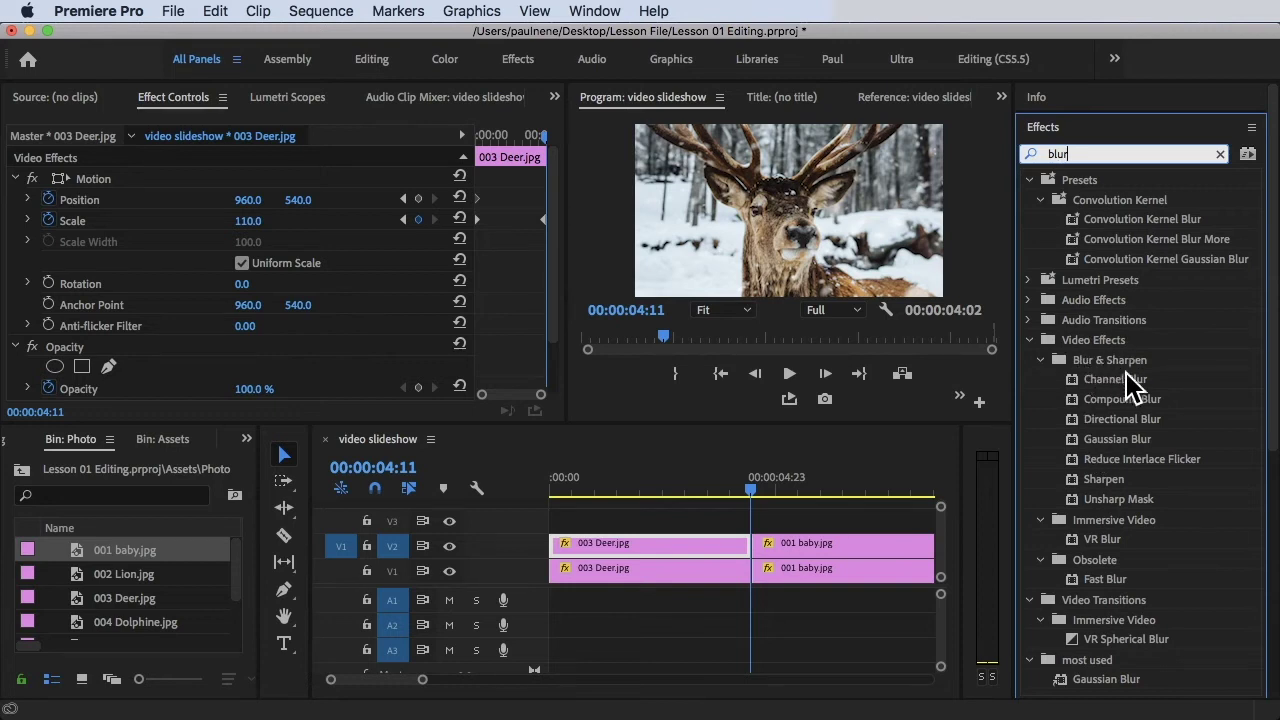
pyautogui.click(1106, 440)
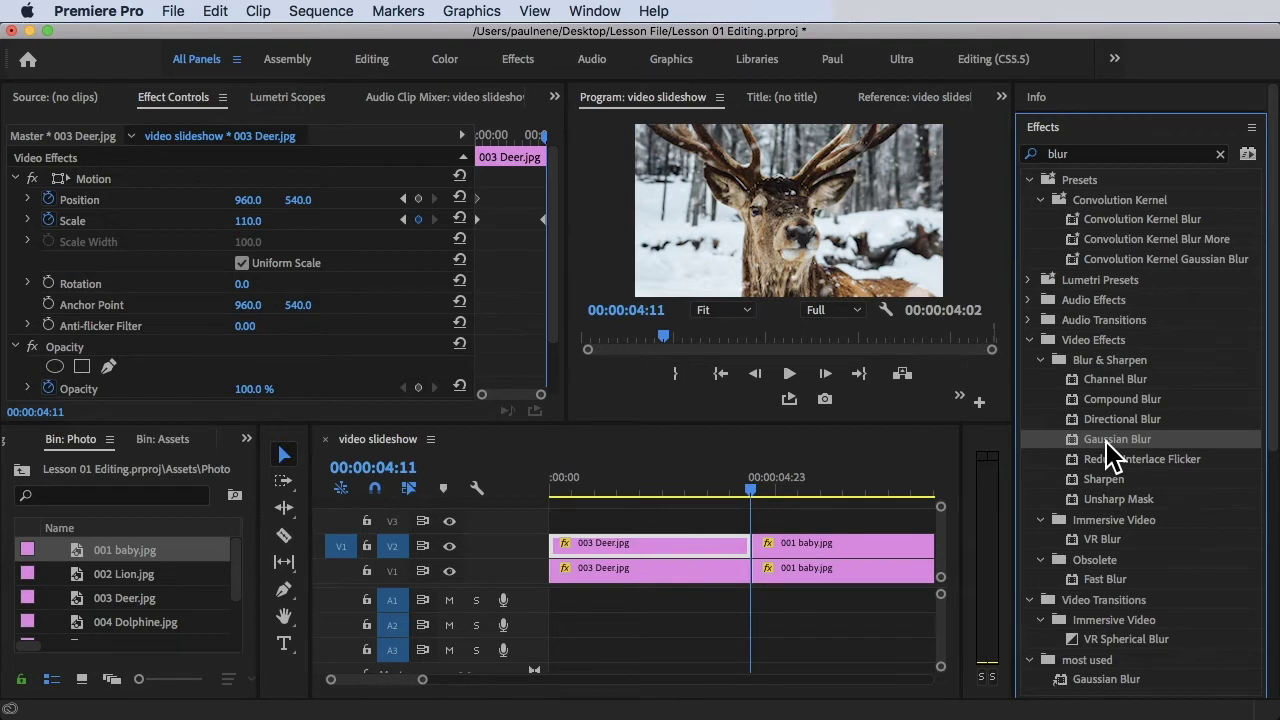
pyautogui.moveTo(1106, 441); pyautogui.dragTo(798, 549)
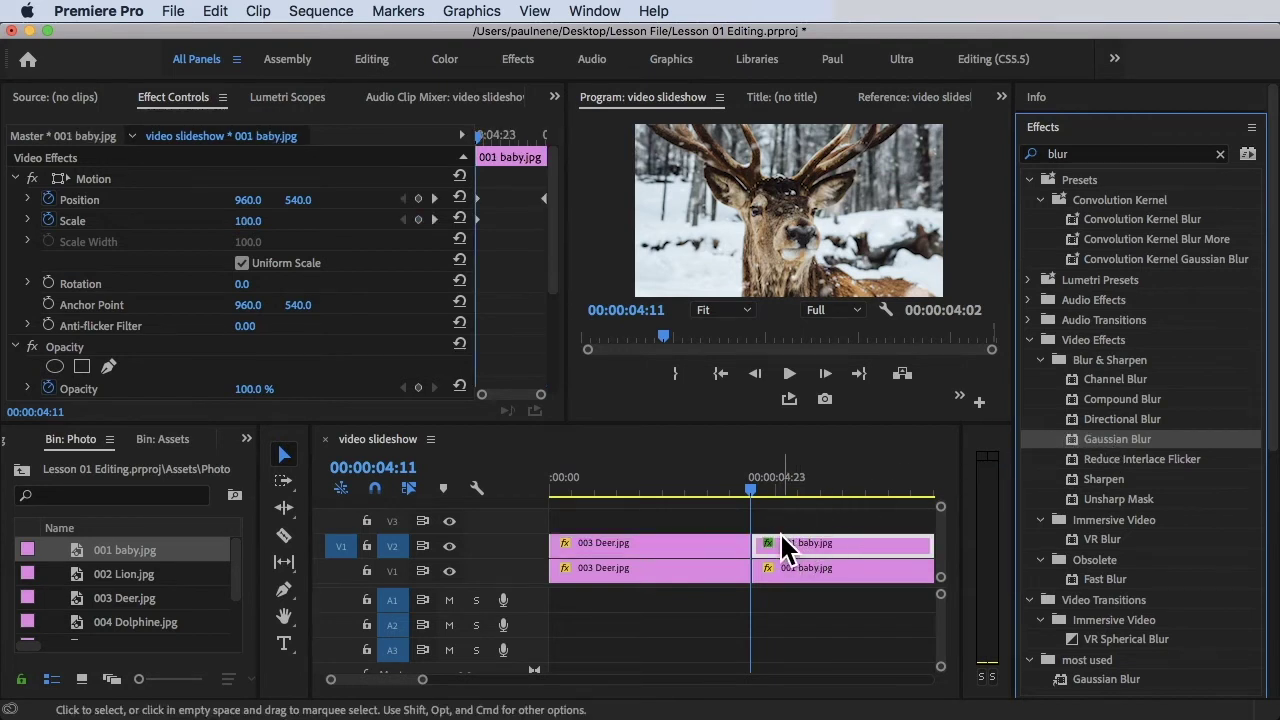
# Select the 003 Deer.jpg copy on V2 and scrub into the deer clip.
pyautogui.click(700, 543)
pyautogui.click(680, 489)
pyautogui.moveTo(681, 482); pyautogui.dragTo(713, 492)
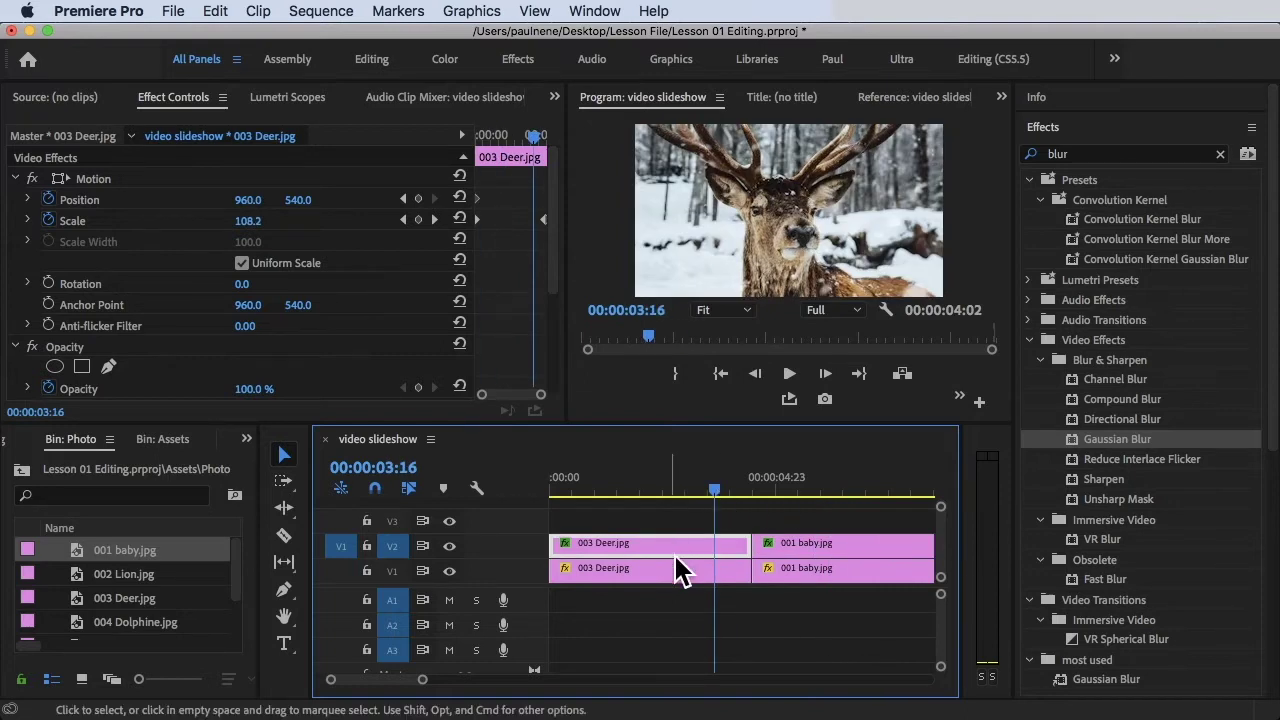
# Set the V2 deer copy's Gaussian Blur Blurriness to 700 in Effect Controls.
pyautogui.doubleClick(694, 543)
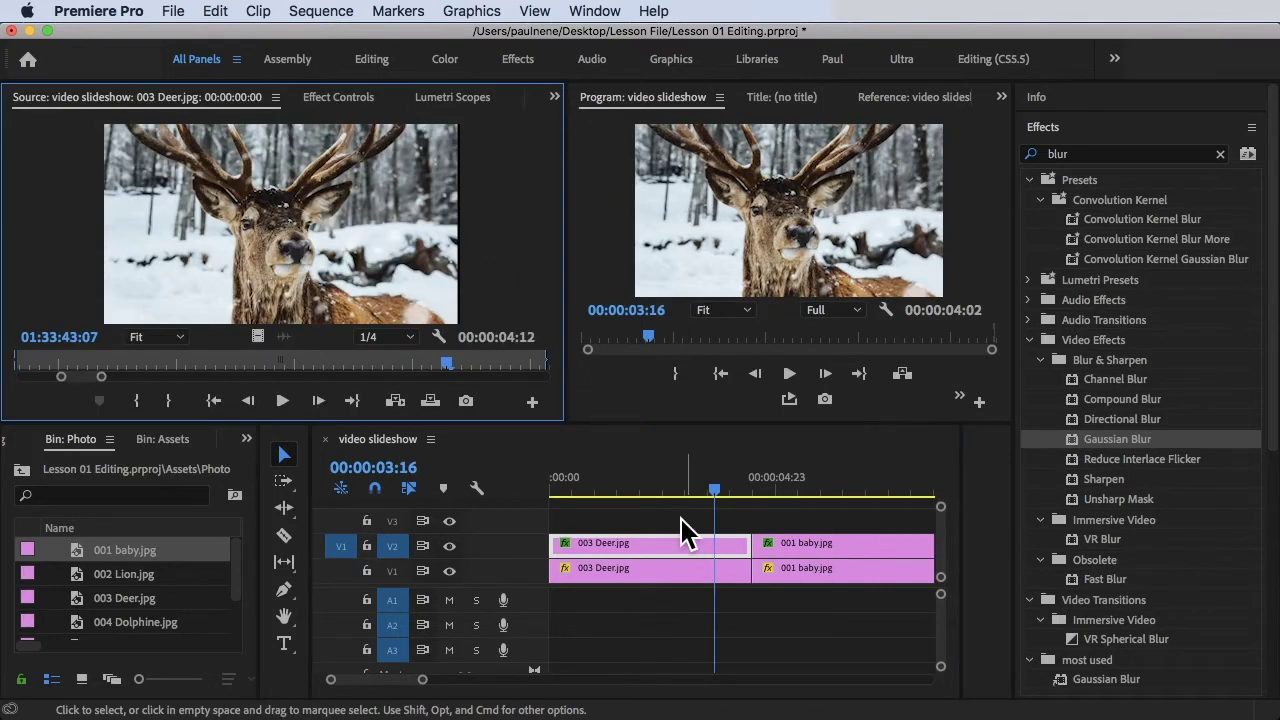
pyautogui.click(350, 98)
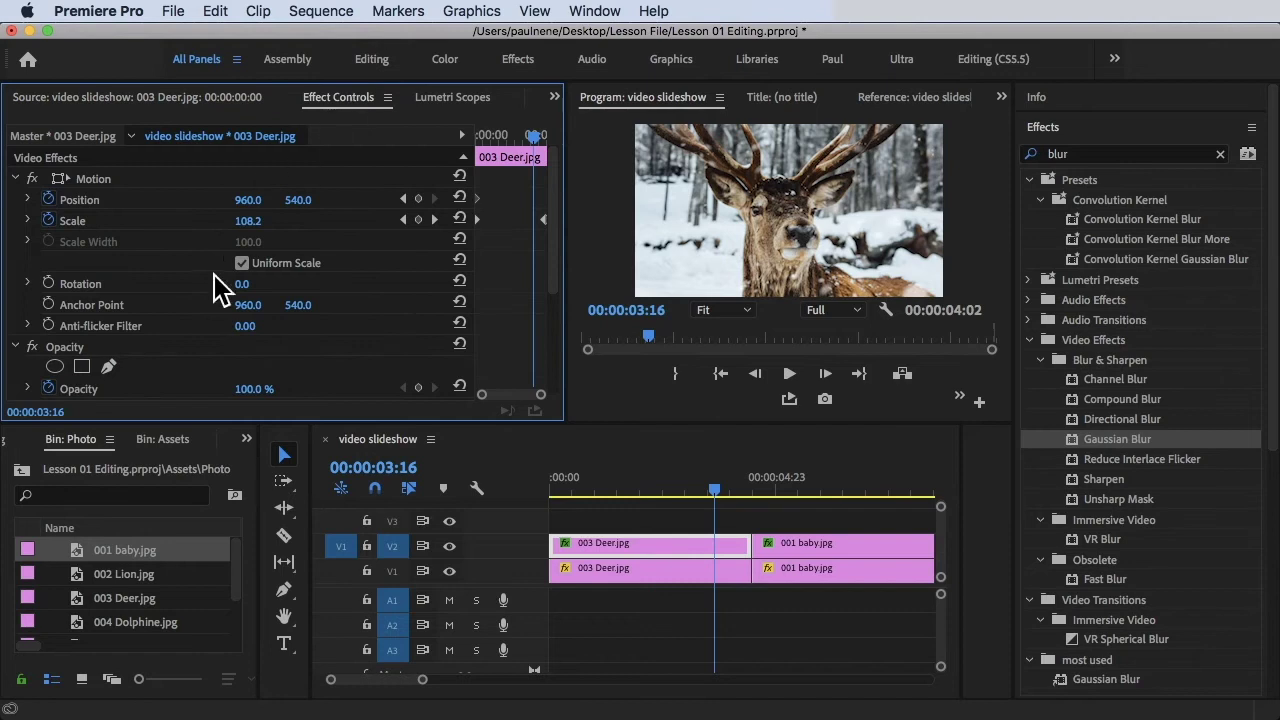
pyautogui.scroll(-5, 190, 320)
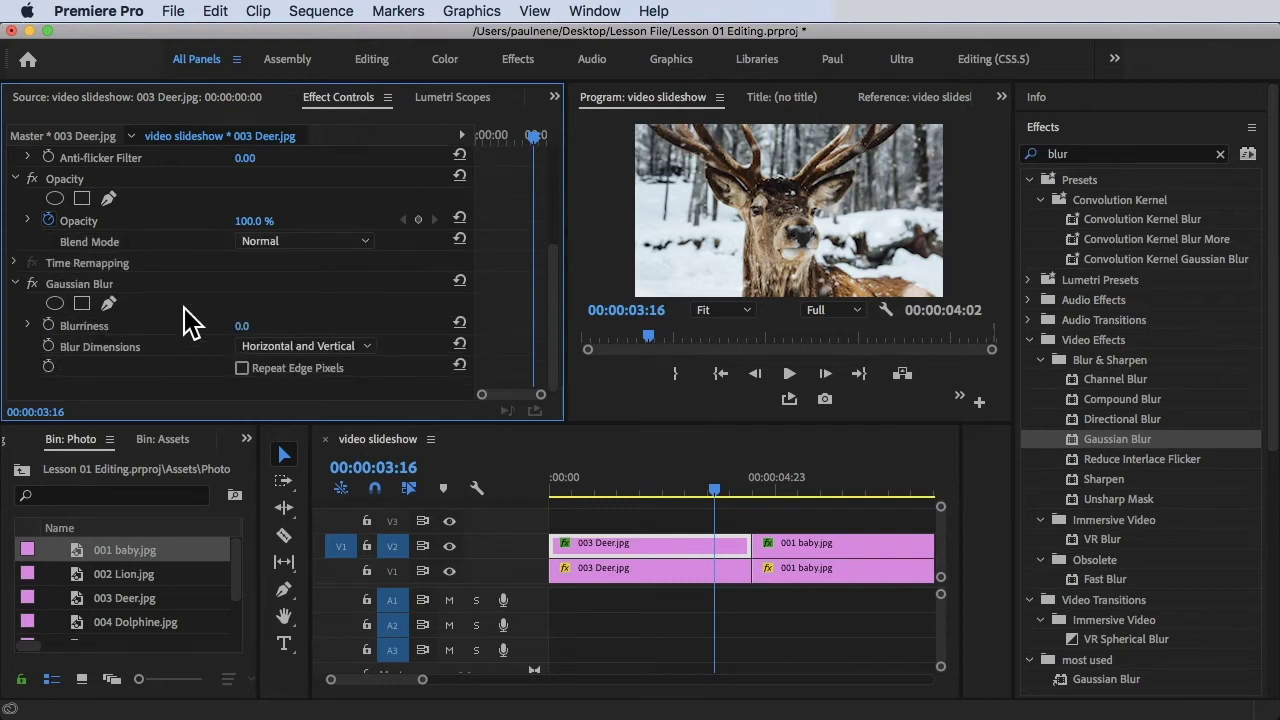
pyautogui.click(241, 326)
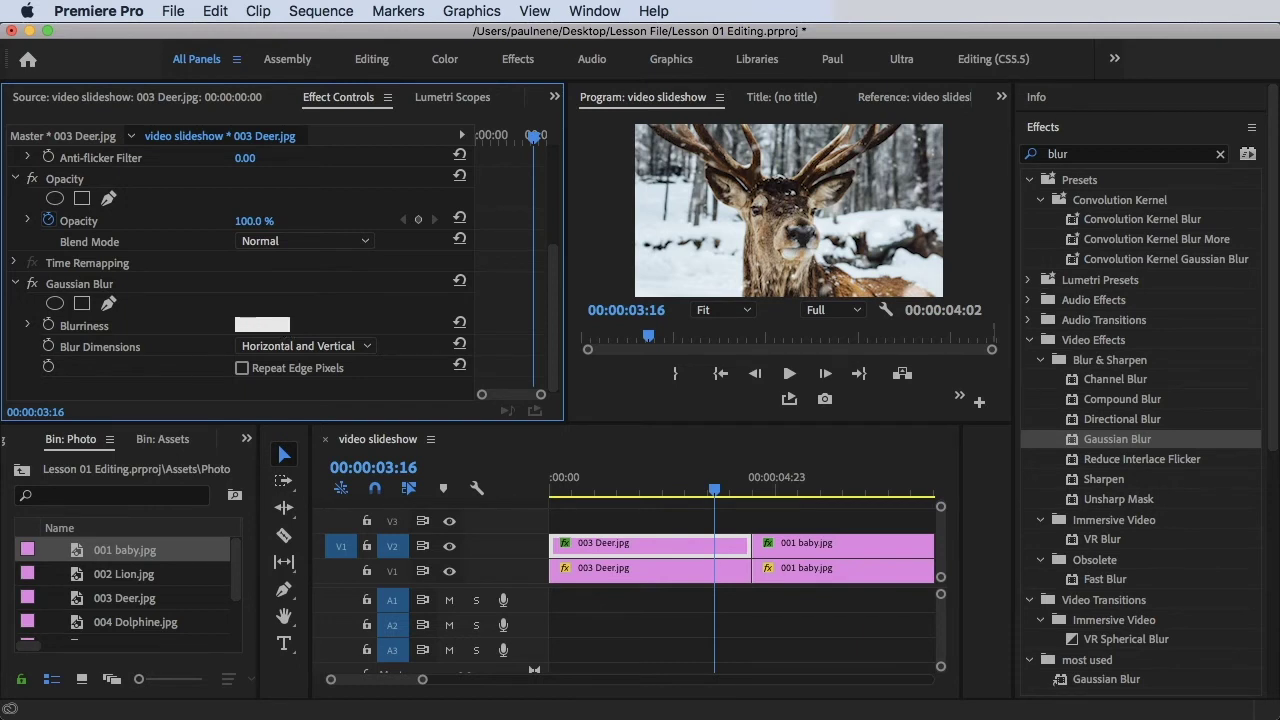
pyautogui.press('Return')
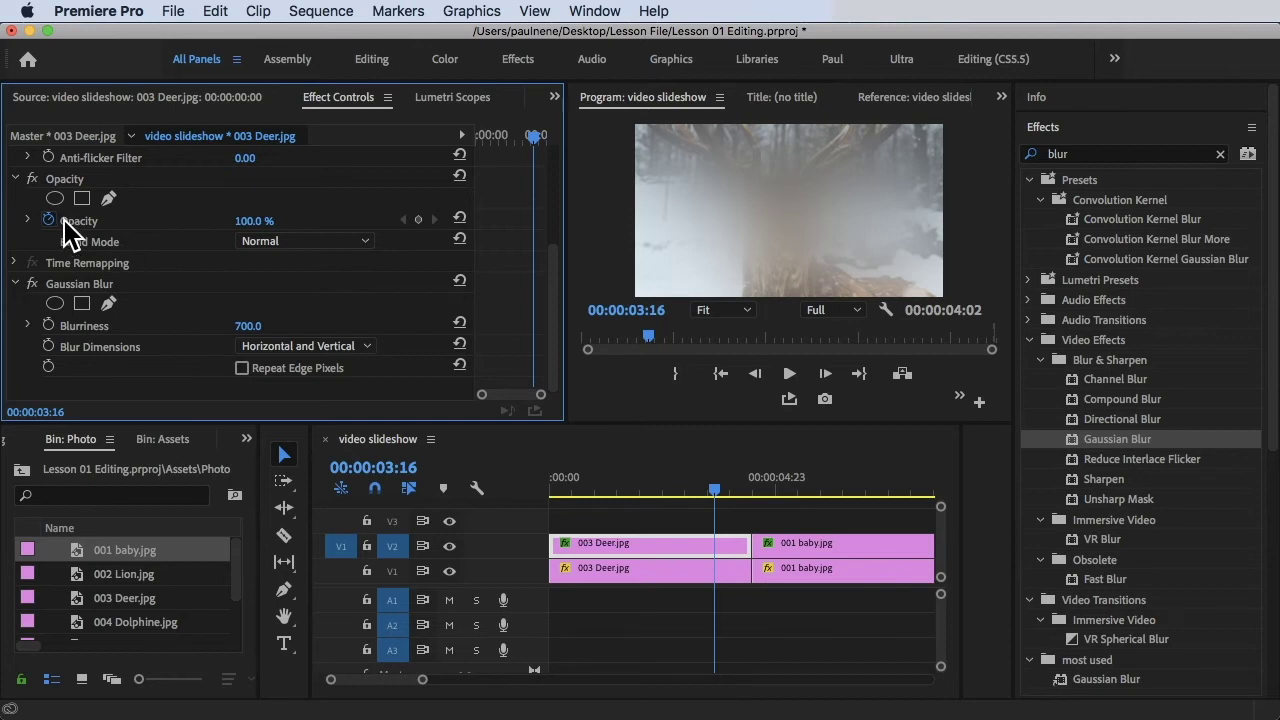
# Set the Opacity blend mode to Screen on both the deer and baby copies on V2.
pyautogui.click(284, 242)
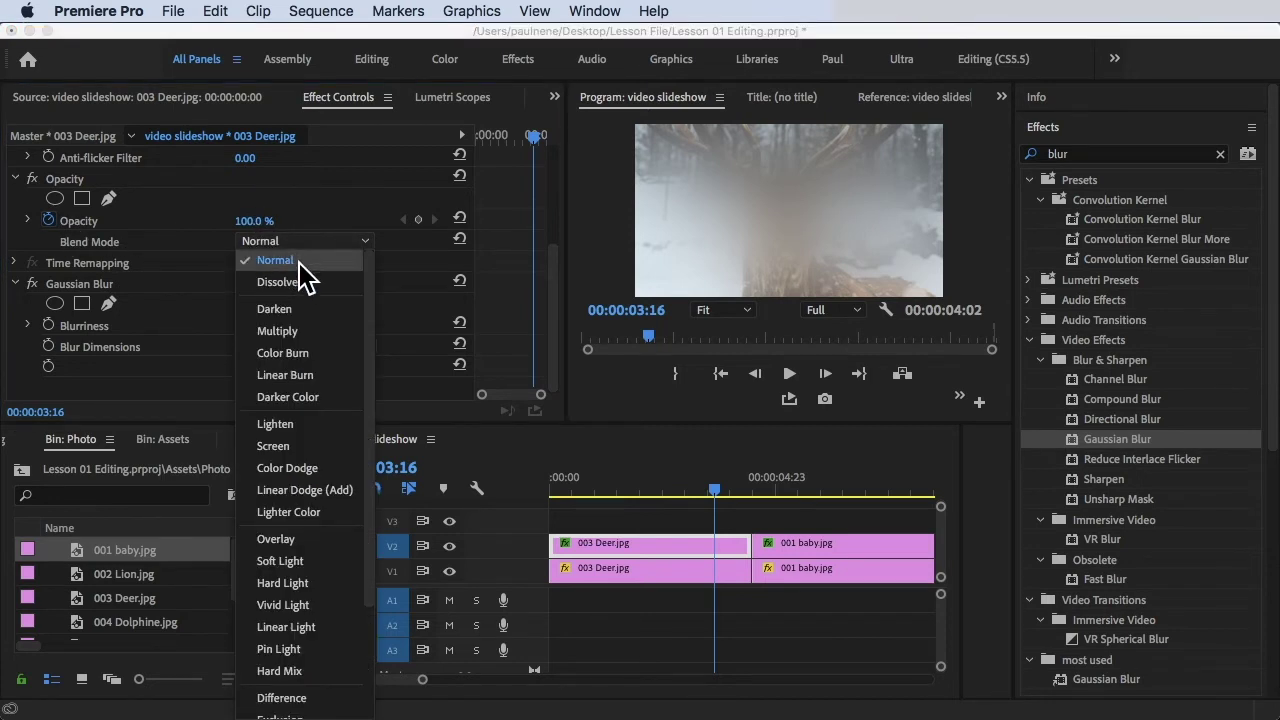
pyautogui.click(310, 447)
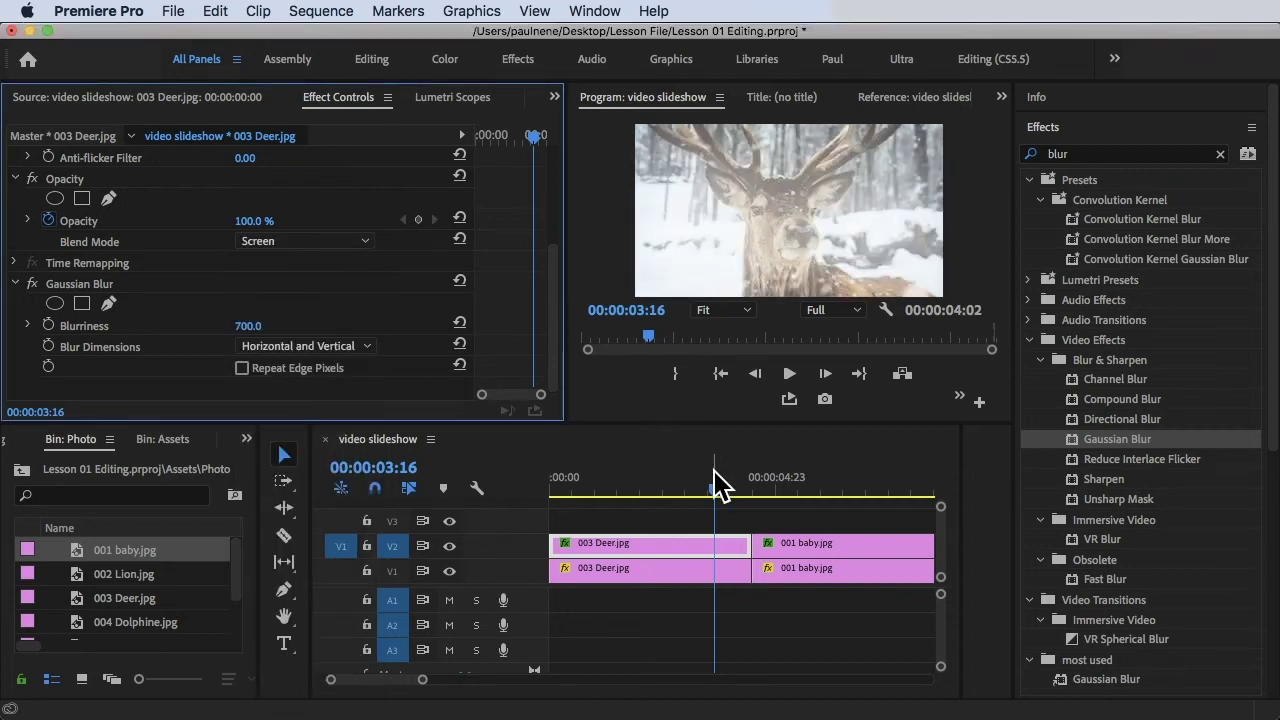
pyautogui.moveTo(718, 485); pyautogui.dragTo(800, 486)
pyautogui.click(803, 543)
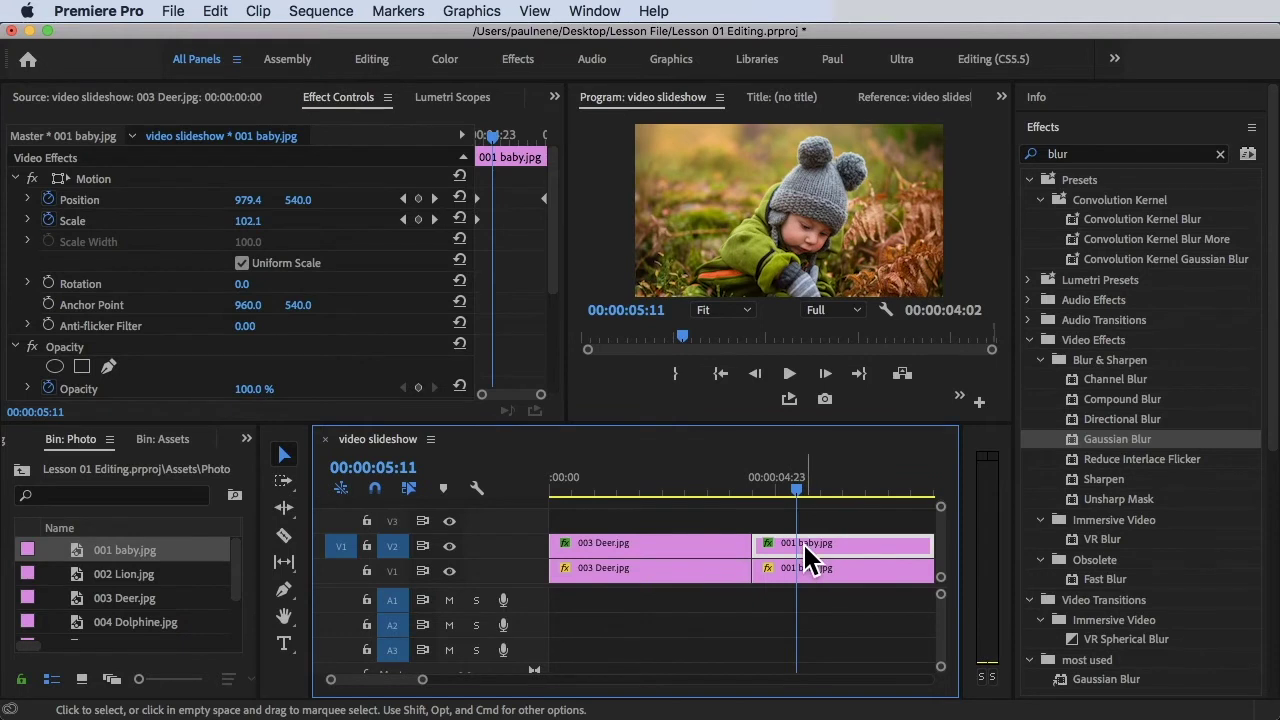
pyautogui.scroll(-5, 263, 334)
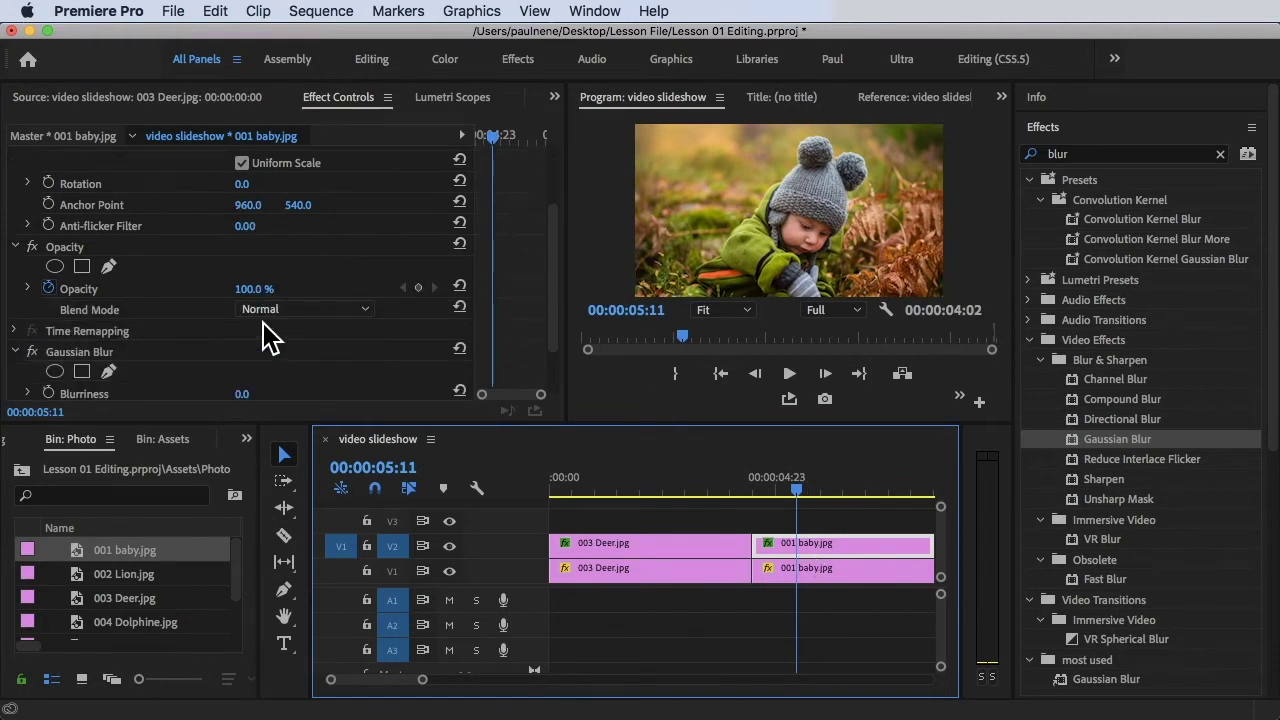
pyautogui.click(255, 310)
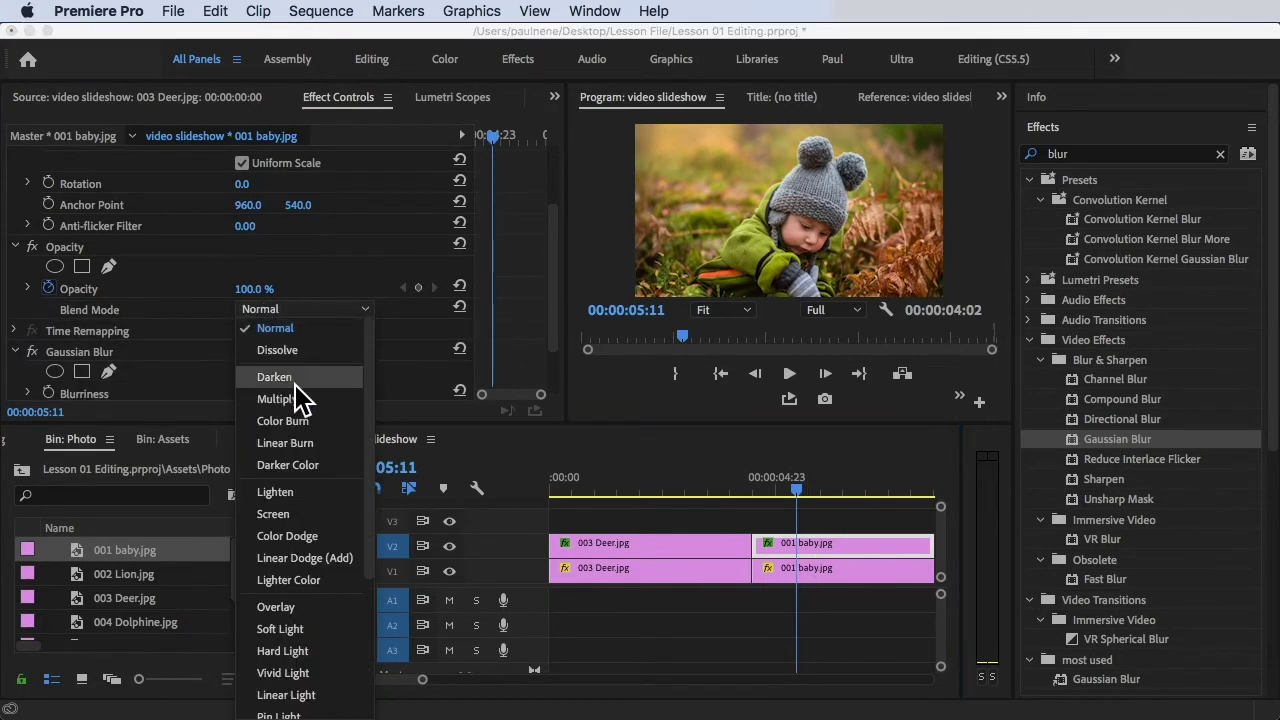
pyautogui.click(280, 514)
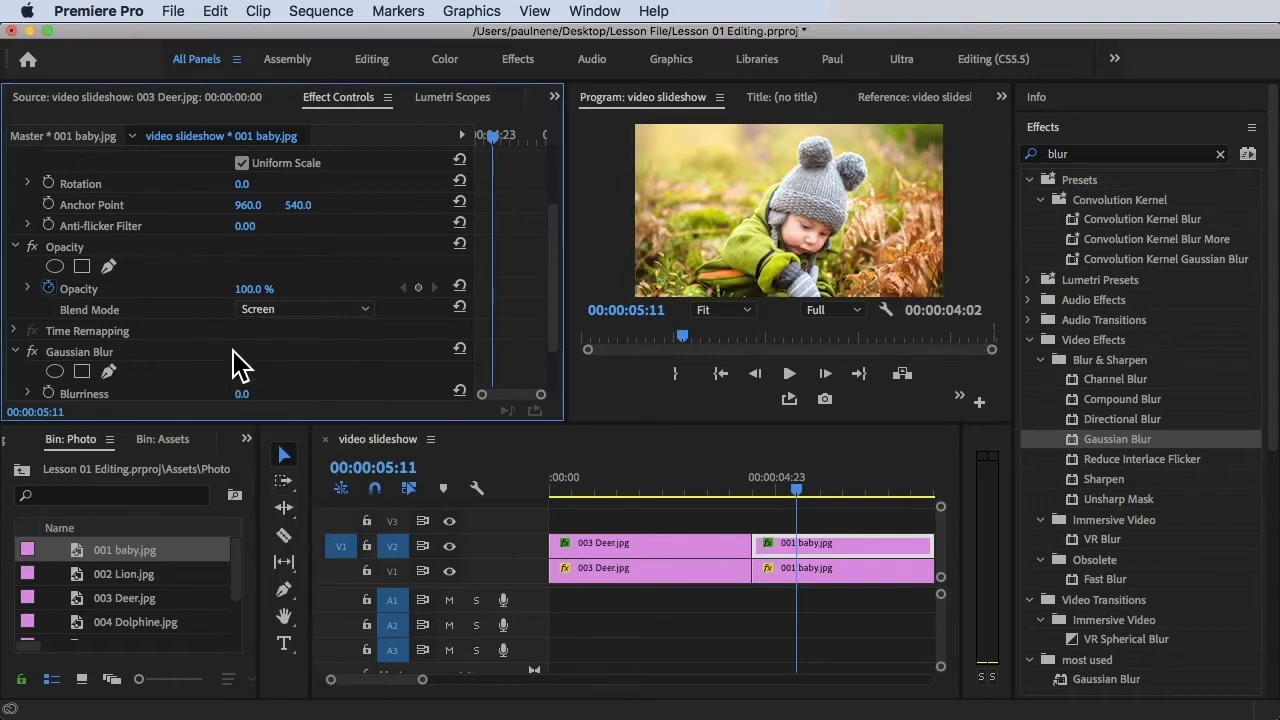
# Change the baby copy's Gaussian Blur Blurriness to 200.
pyautogui.scroll(-3, 240, 366)
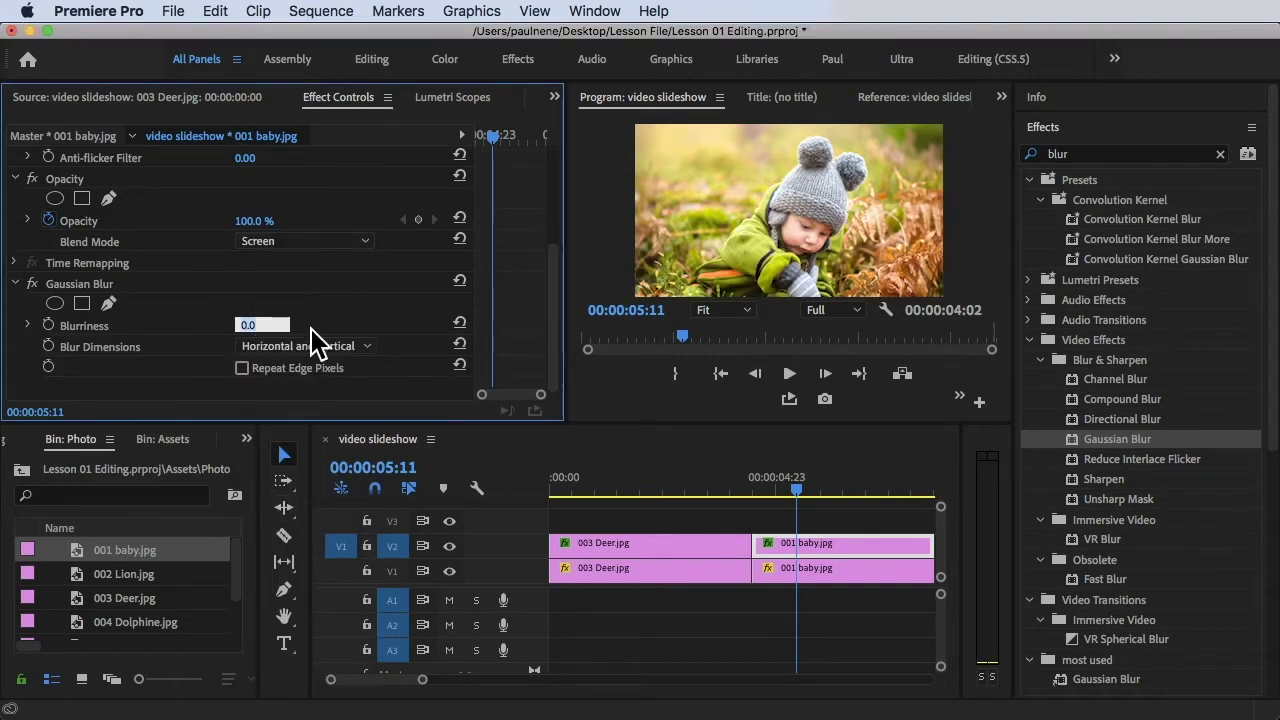
pyautogui.write('7')
pyautogui.write('00')
pyautogui.press('Return')
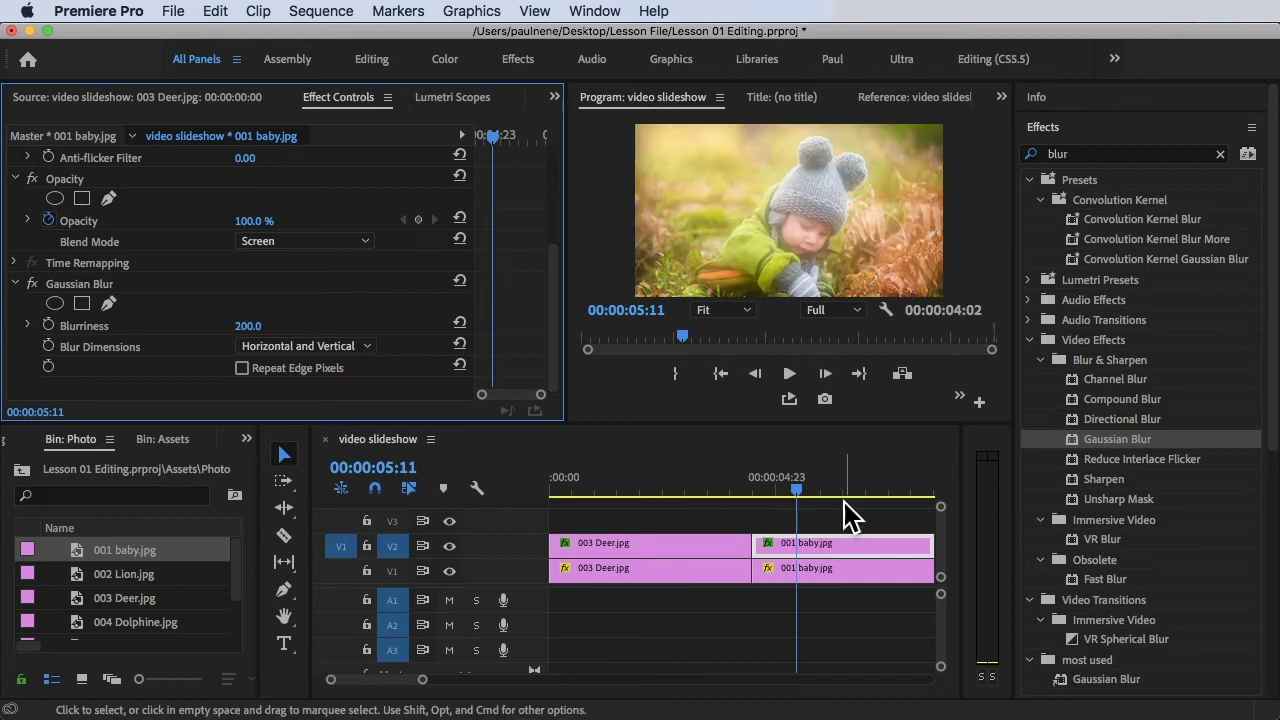
pyautogui.click(759, 474)
# Lower the deer copy's Gaussian Blur Blurriness to 200.
pyautogui.click(643, 486)
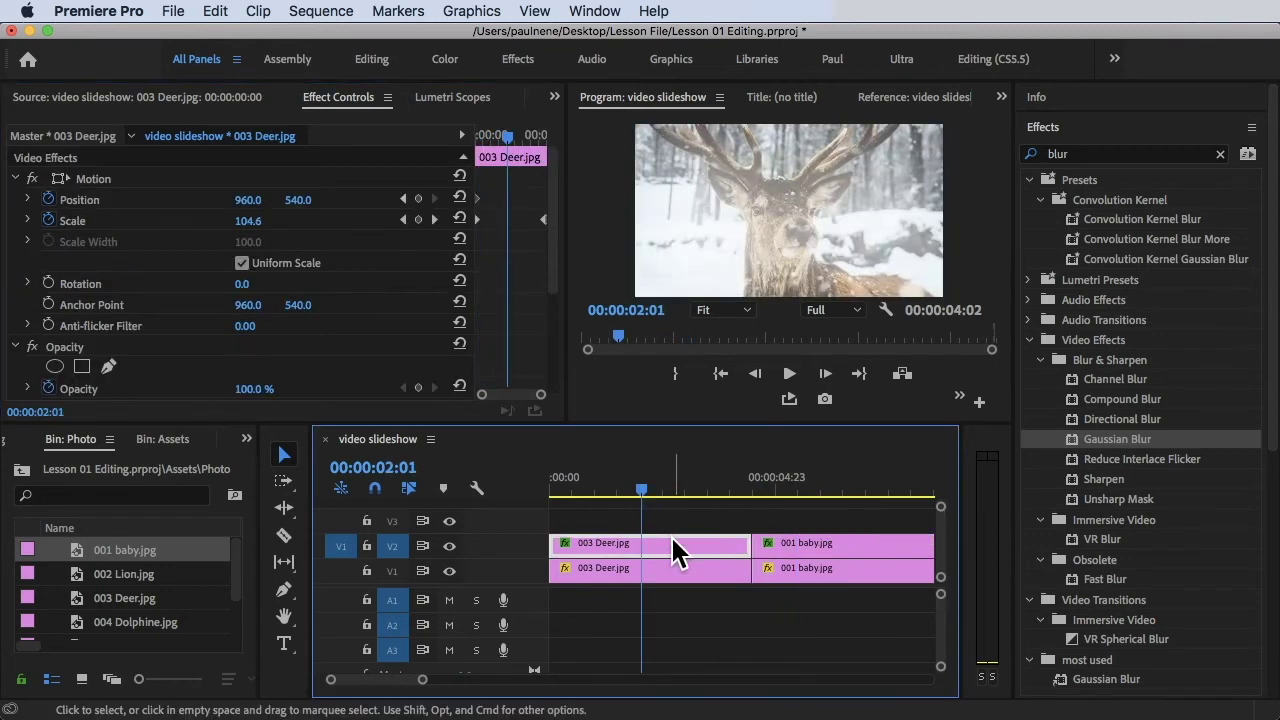
pyautogui.scroll(-4, 262, 380)
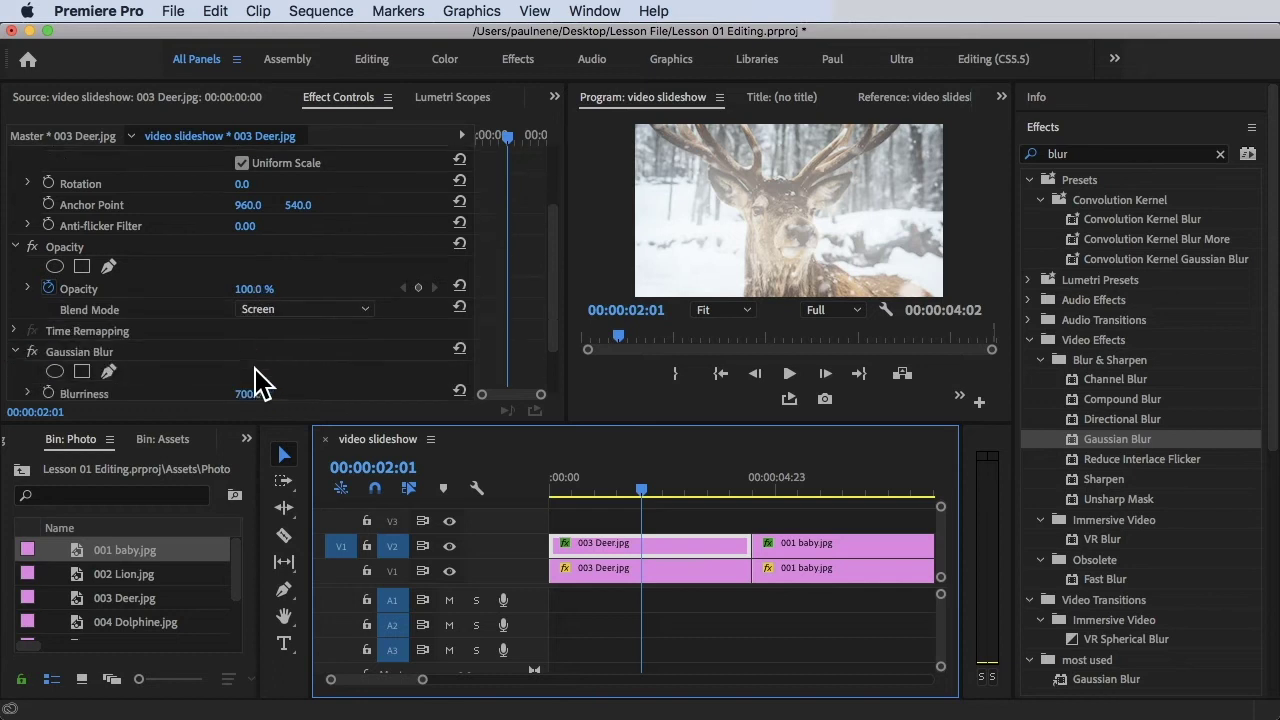
pyautogui.scroll(-1, 268, 333)
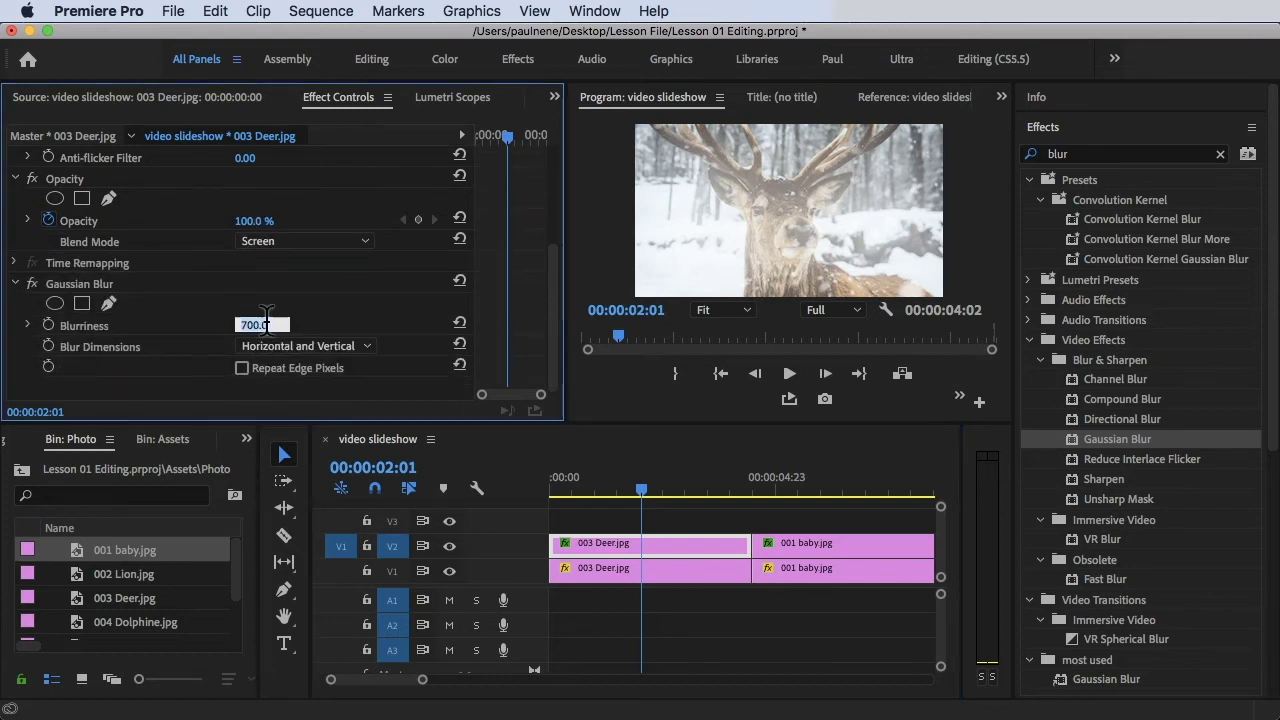
pyautogui.write('0')
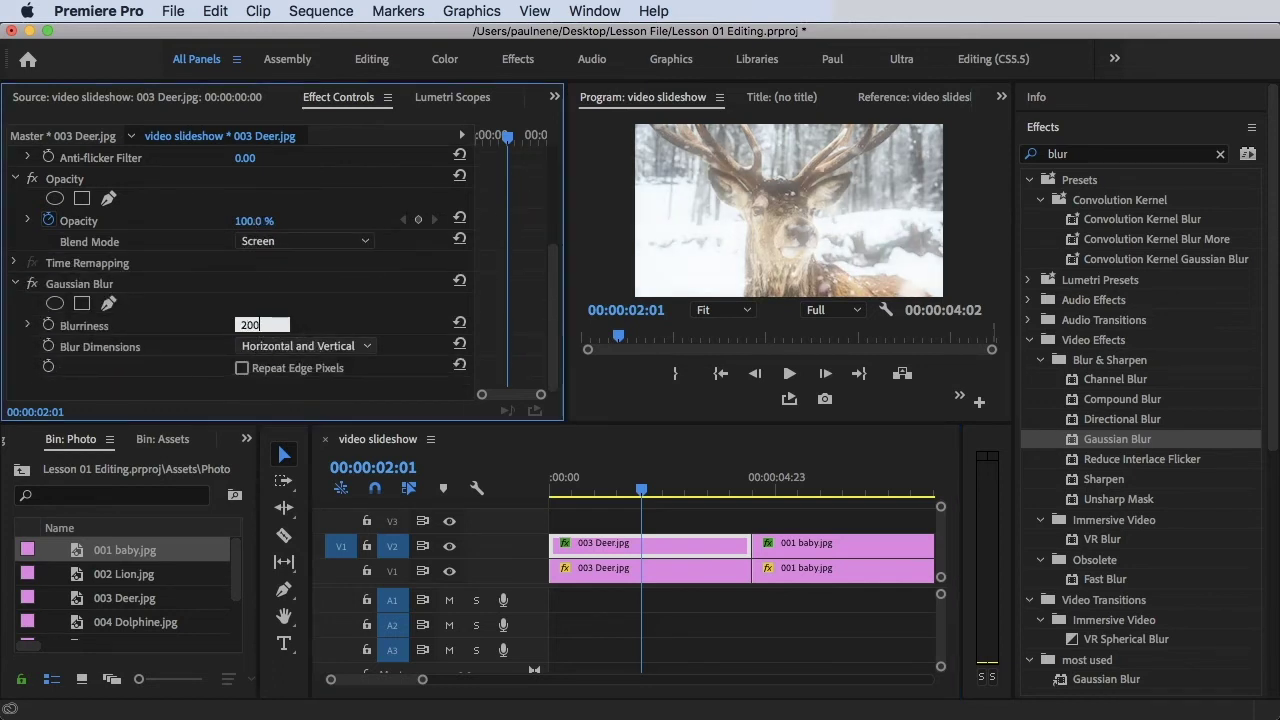
# Play the slideshow from 00:00 to preview the blurred Screen glow.
pyautogui.moveTo(612, 482); pyautogui.dragTo(548, 482)
pyautogui.press('space')
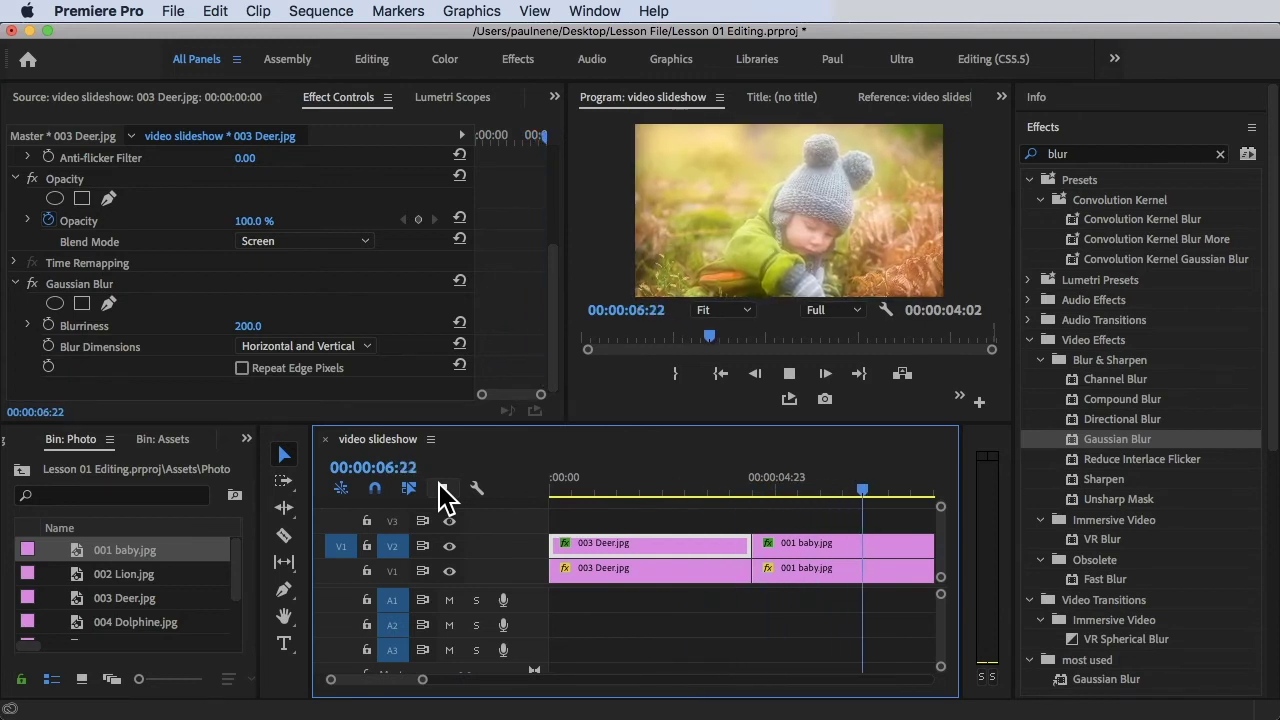
pyautogui.press('space')
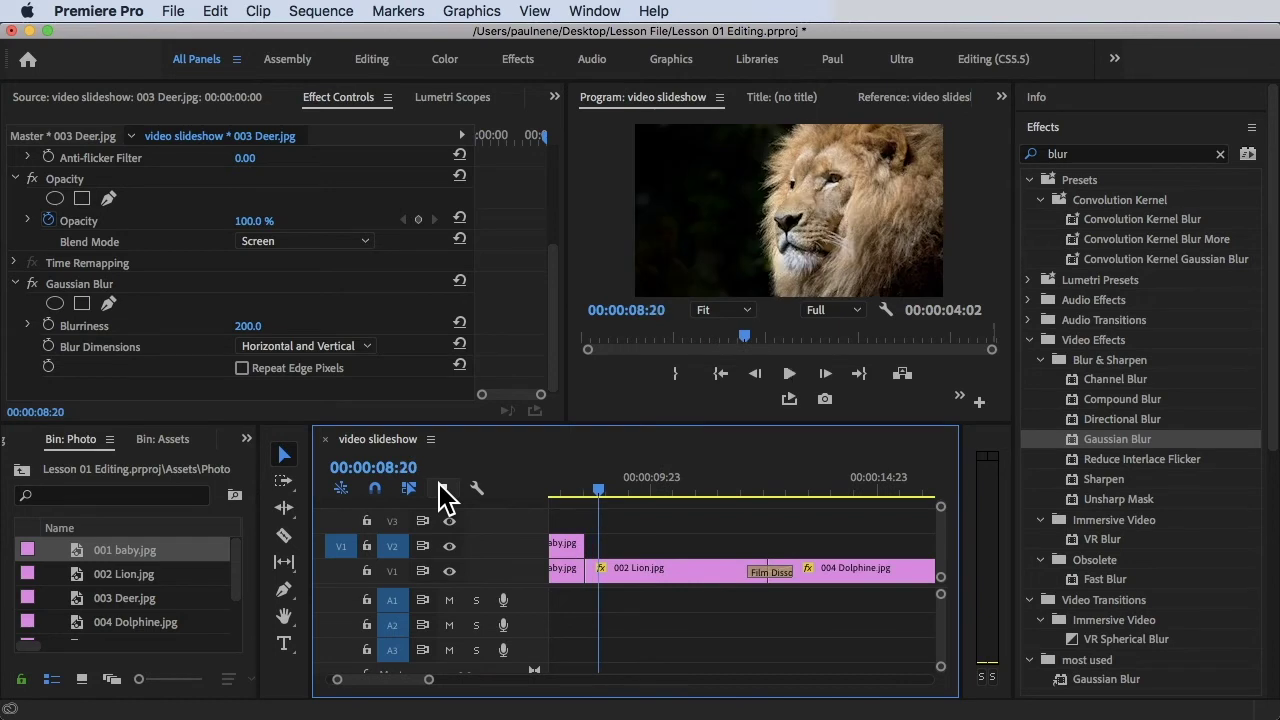
pyautogui.scroll(5, 636, 507)
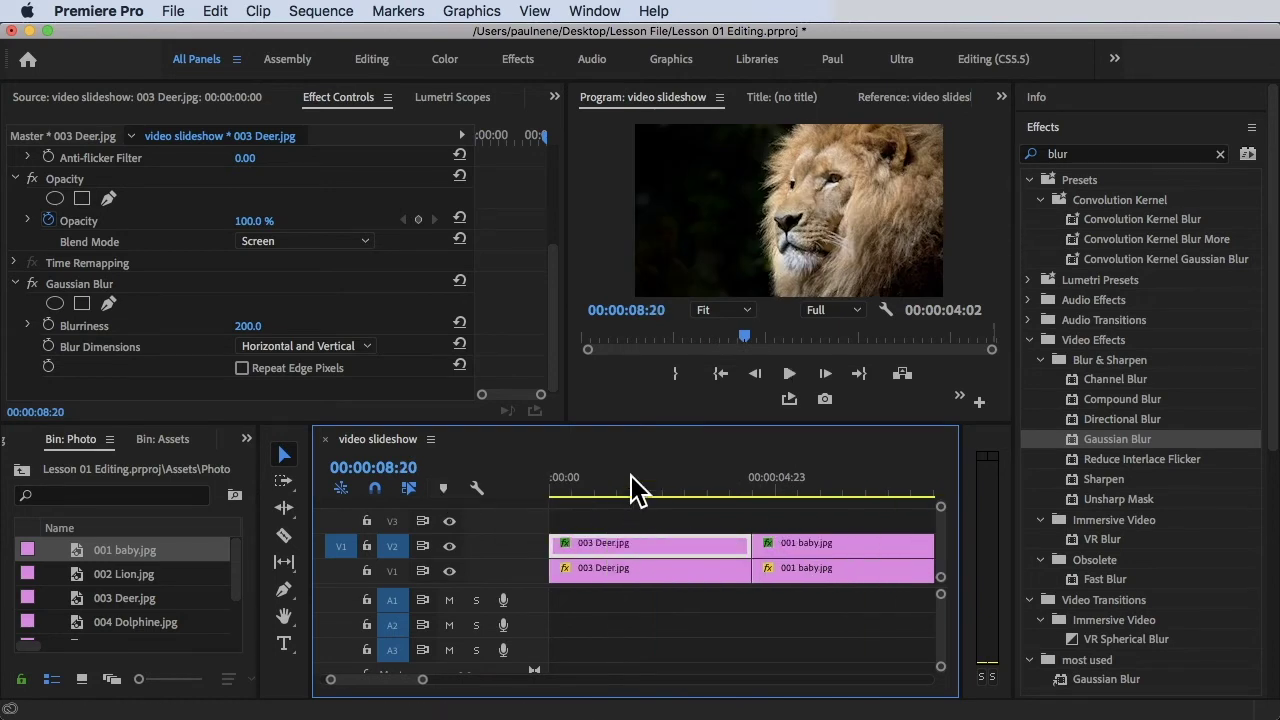
# Widen the keyframe area and add a starting Opacity keyframe on the deer copy at 00:00.
pyautogui.click(612, 478)
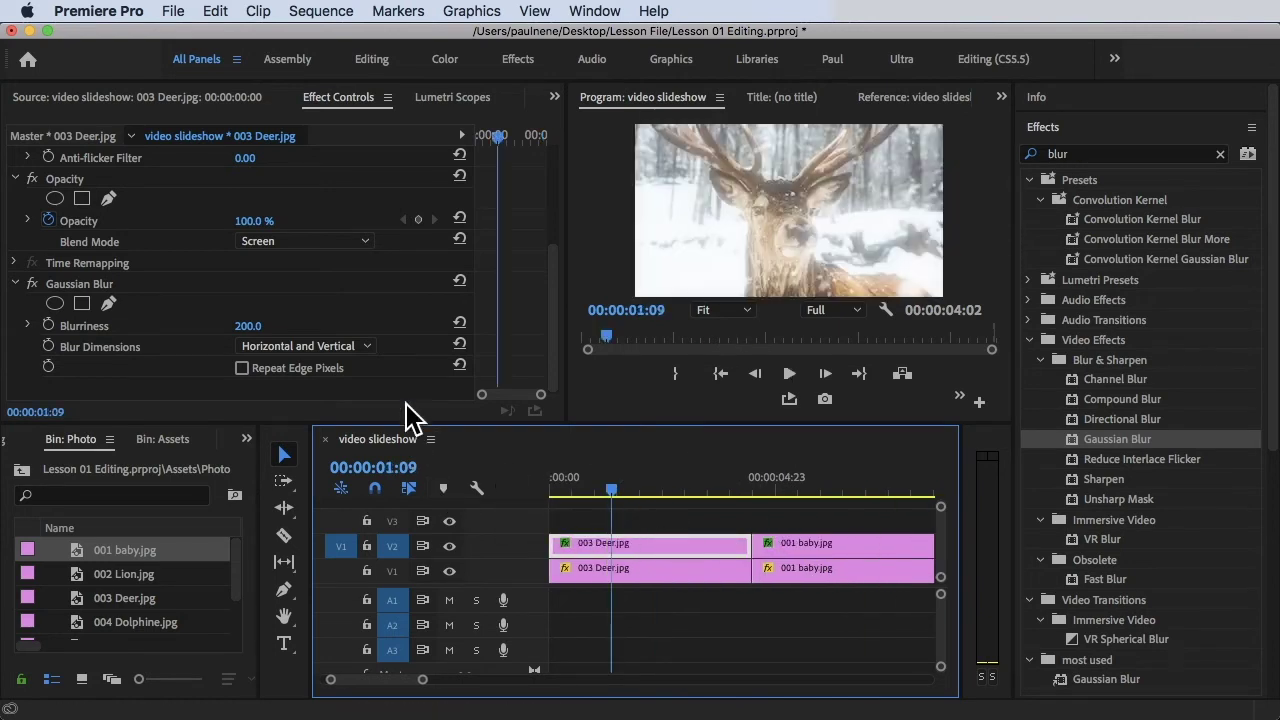
pyautogui.scroll(2, 200, 255)
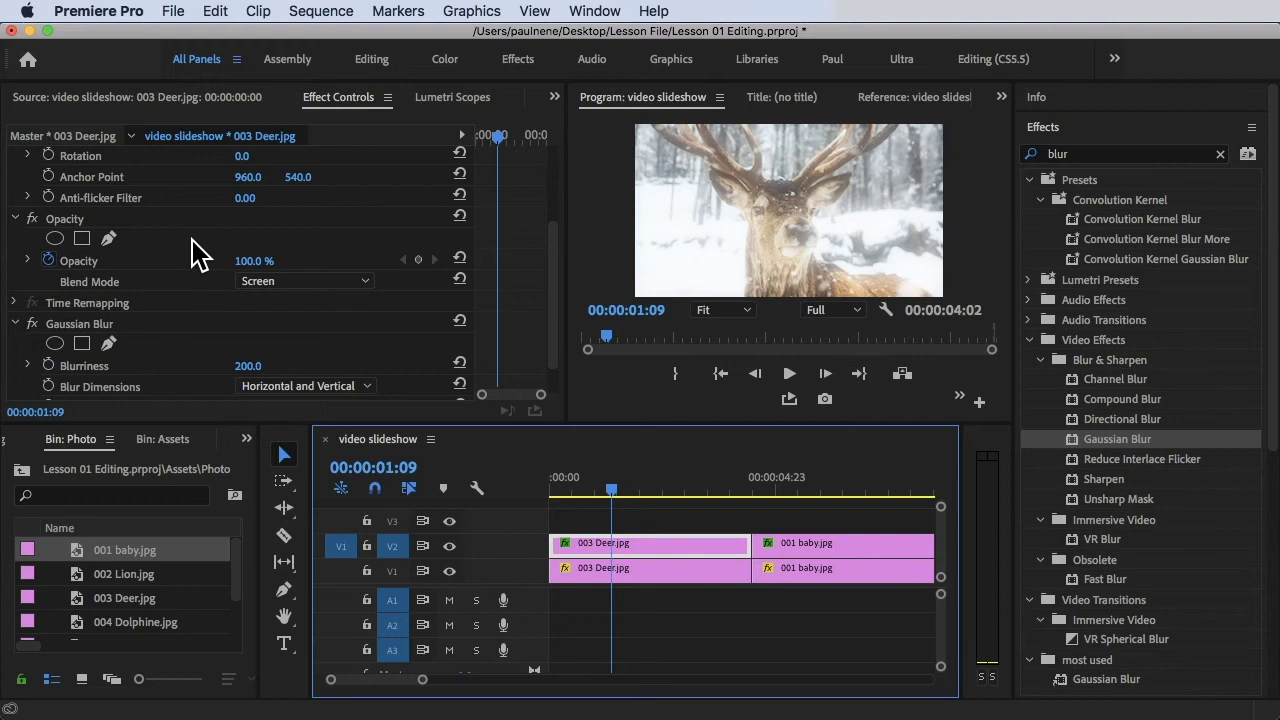
pyautogui.click(462, 304)
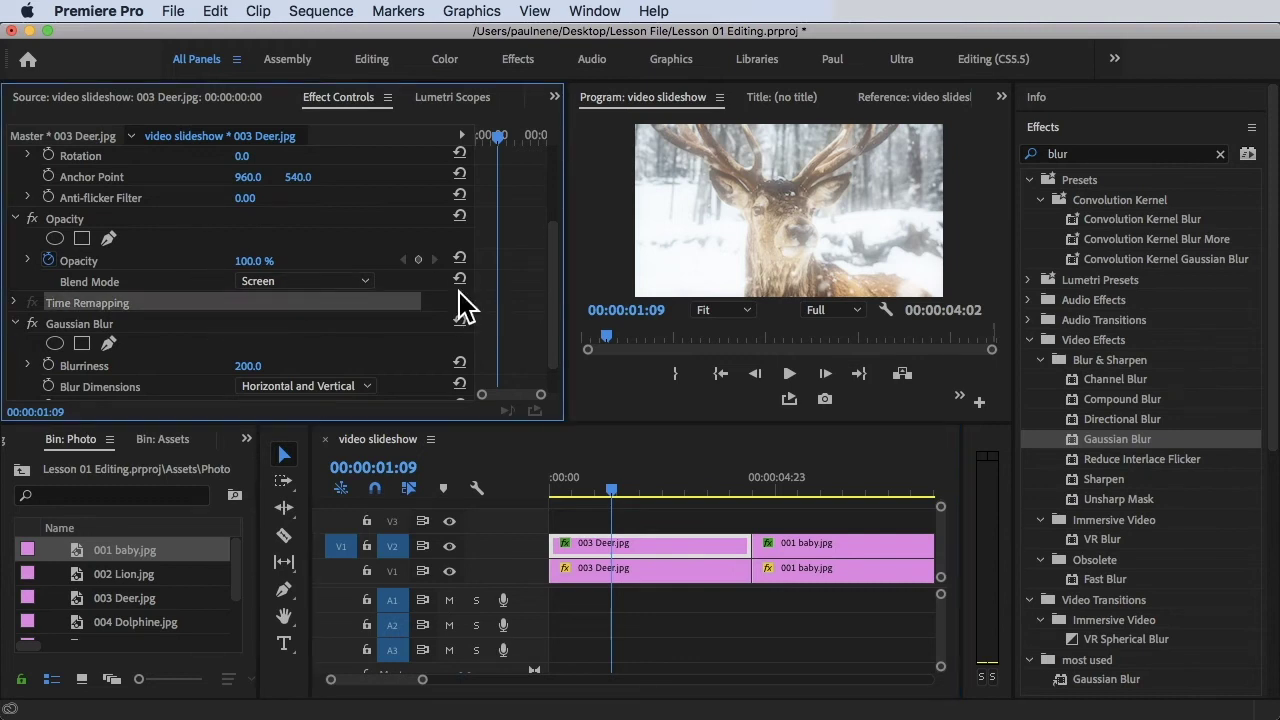
pyautogui.moveTo(471, 291); pyautogui.dragTo(302, 284)
pyautogui.moveTo(628, 488); pyautogui.dragTo(530, 492)
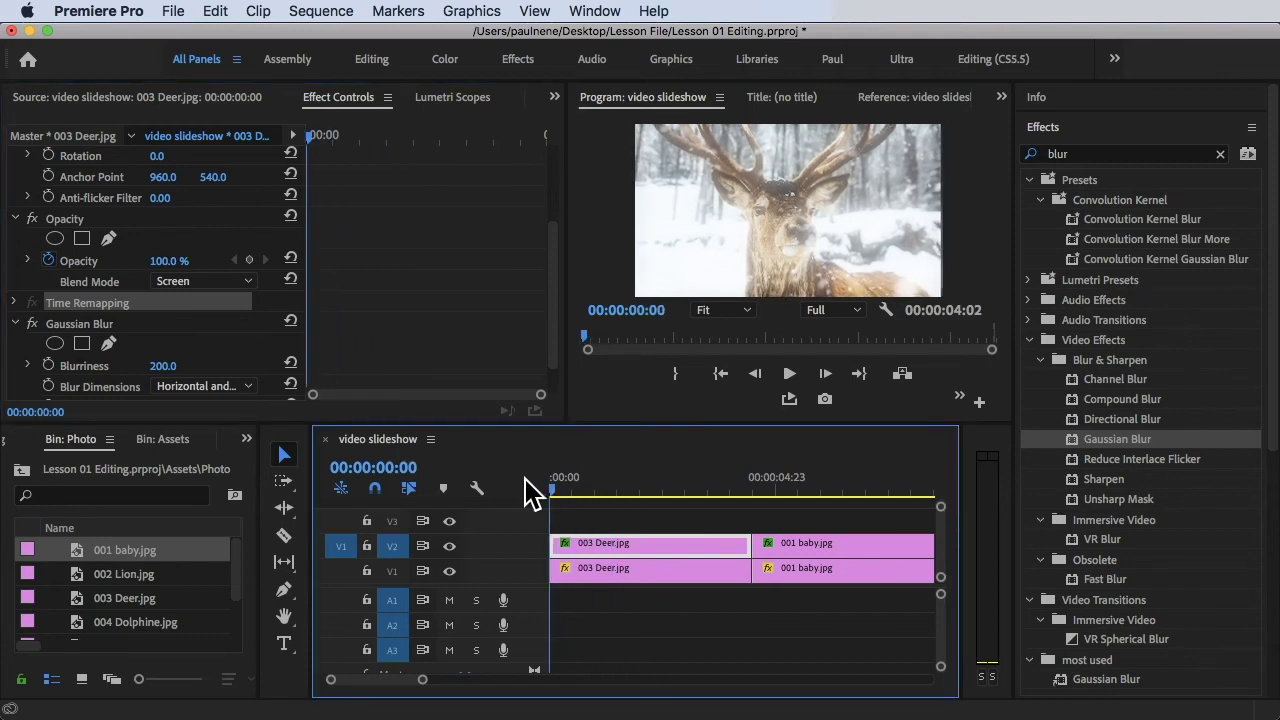
pyautogui.click(62, 262)
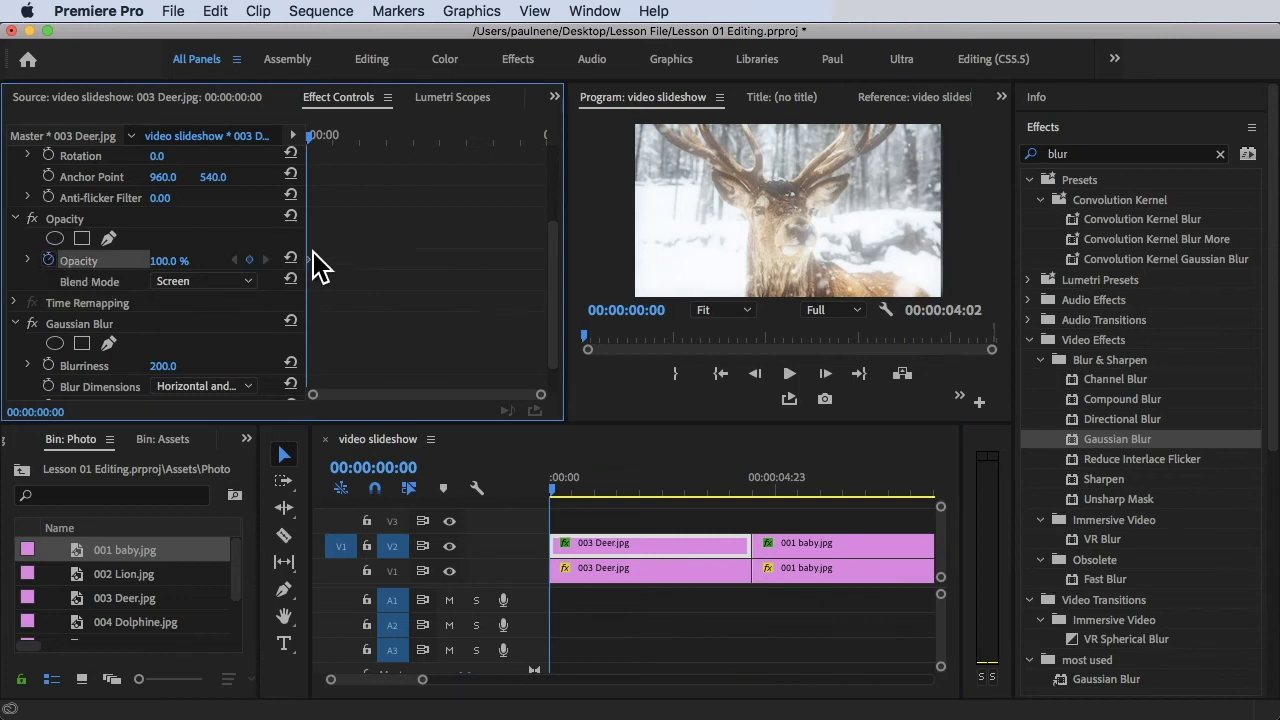
# Keyframe the deer copy's opacity to 23% at 02:06 and 68% at 04:10.
pyautogui.moveTo(314, 140); pyautogui.dragTo(426, 138)
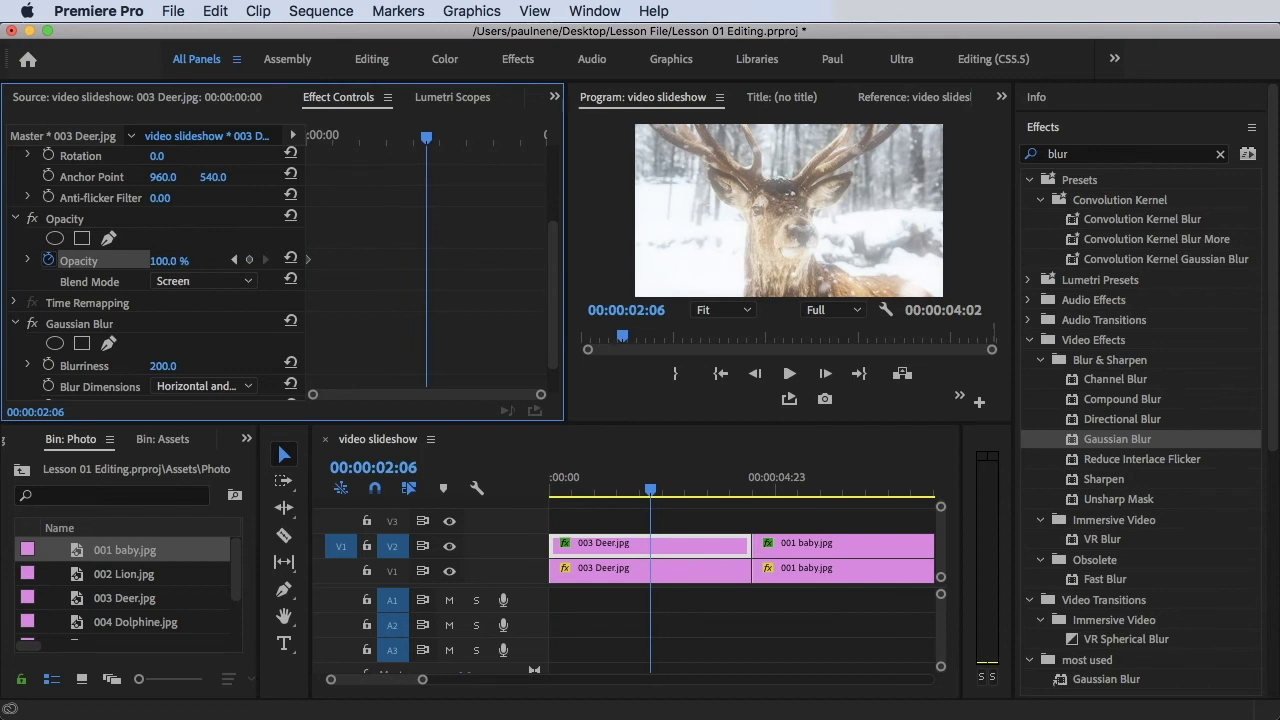
pyautogui.moveTo(168, 260); pyautogui.dragTo(110, 260)
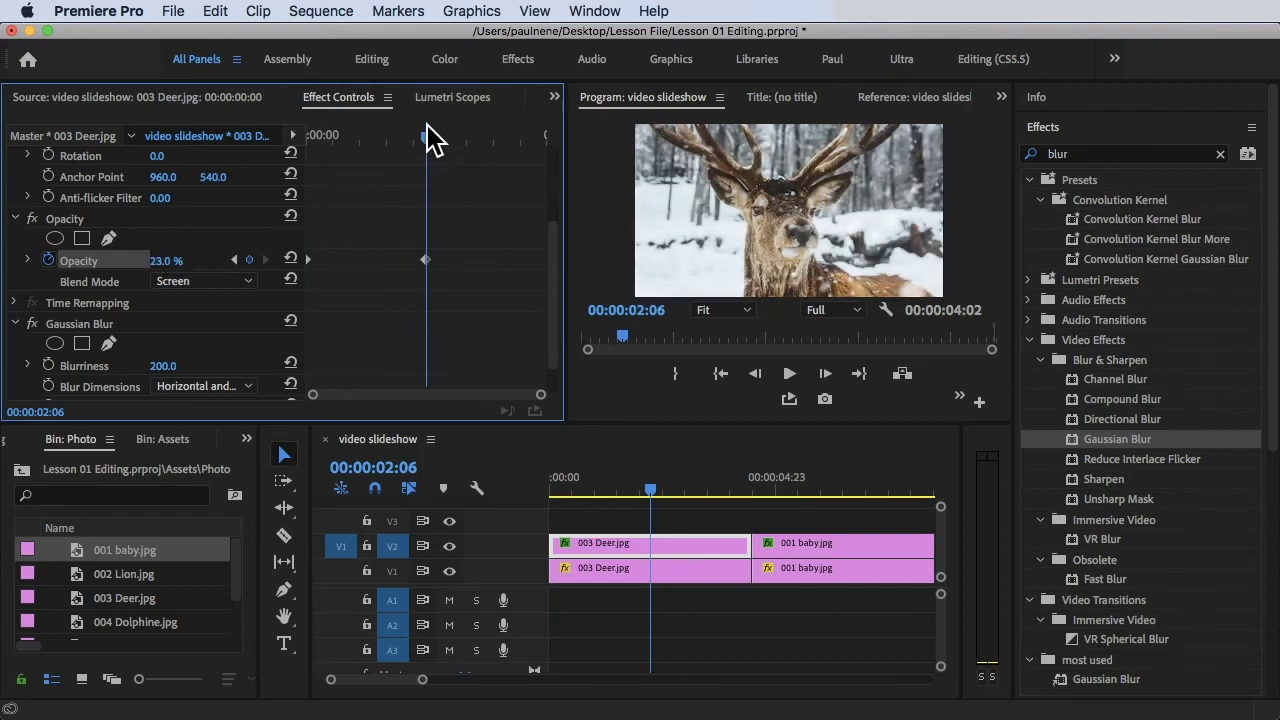
pyautogui.moveTo(427, 138); pyautogui.dragTo(551, 171)
pyautogui.click(168, 260)
pyautogui.write('100')
pyautogui.press('Return')
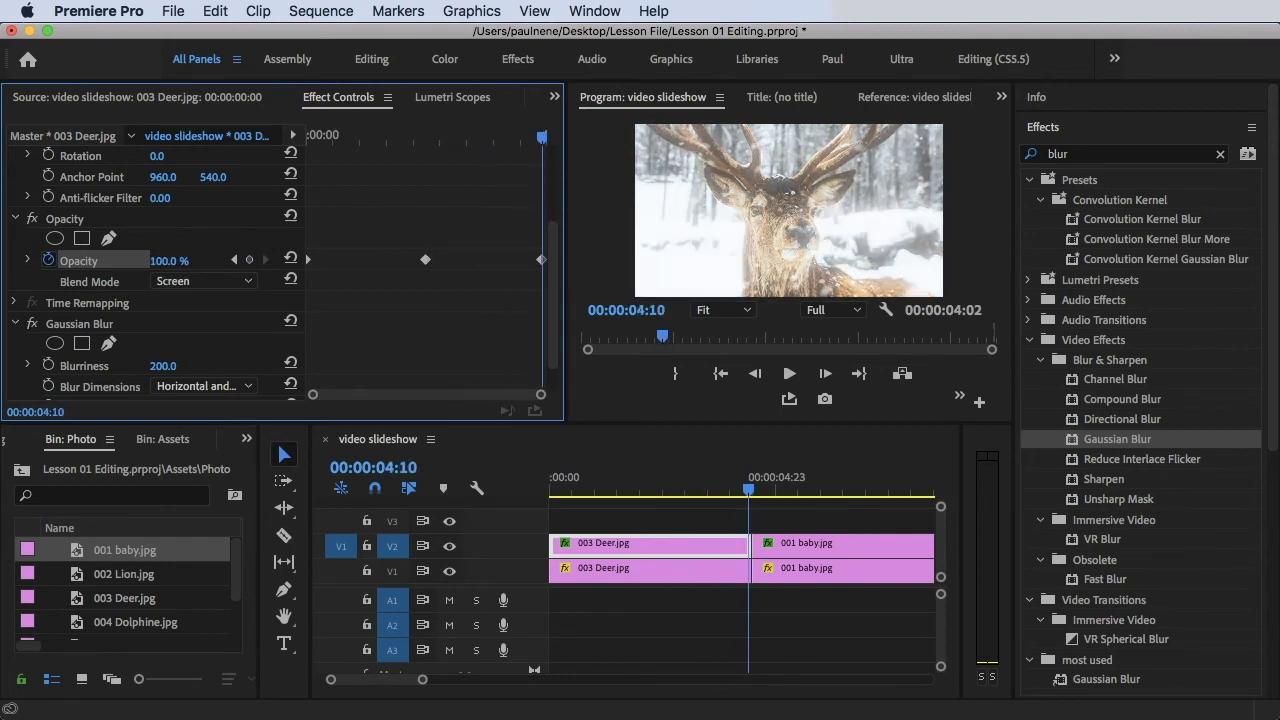
pyautogui.moveTo(168, 260); pyautogui.dragTo(140, 260)
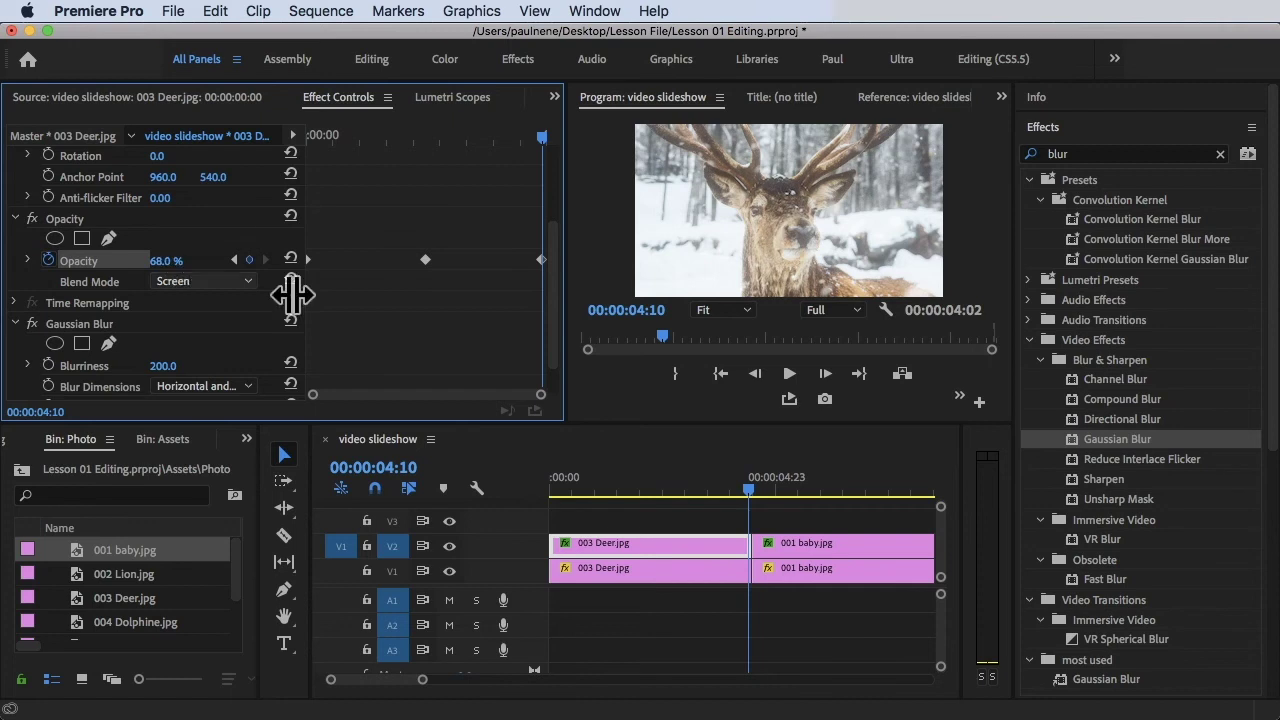
# Play the sequence from the start to preview the fading deer glow.
pyautogui.moveTo(595, 484); pyautogui.dragTo(485, 485)
pyautogui.press('space')
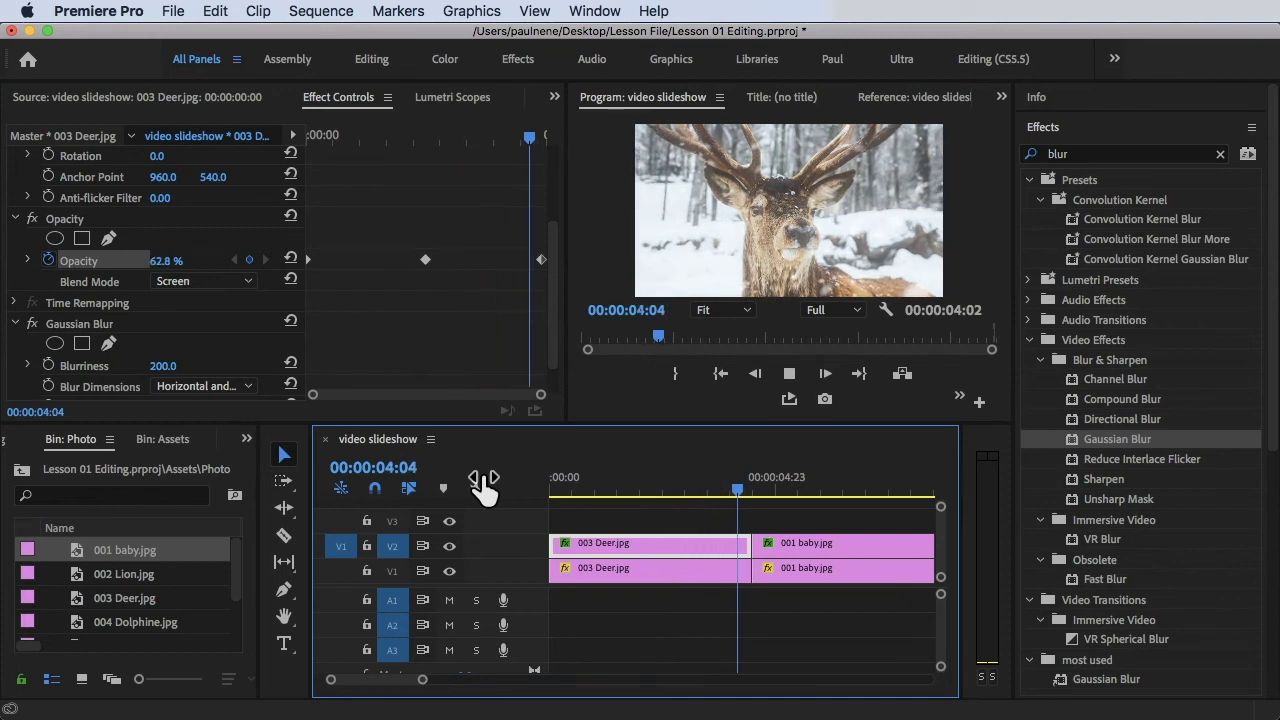
pyautogui.press('space')
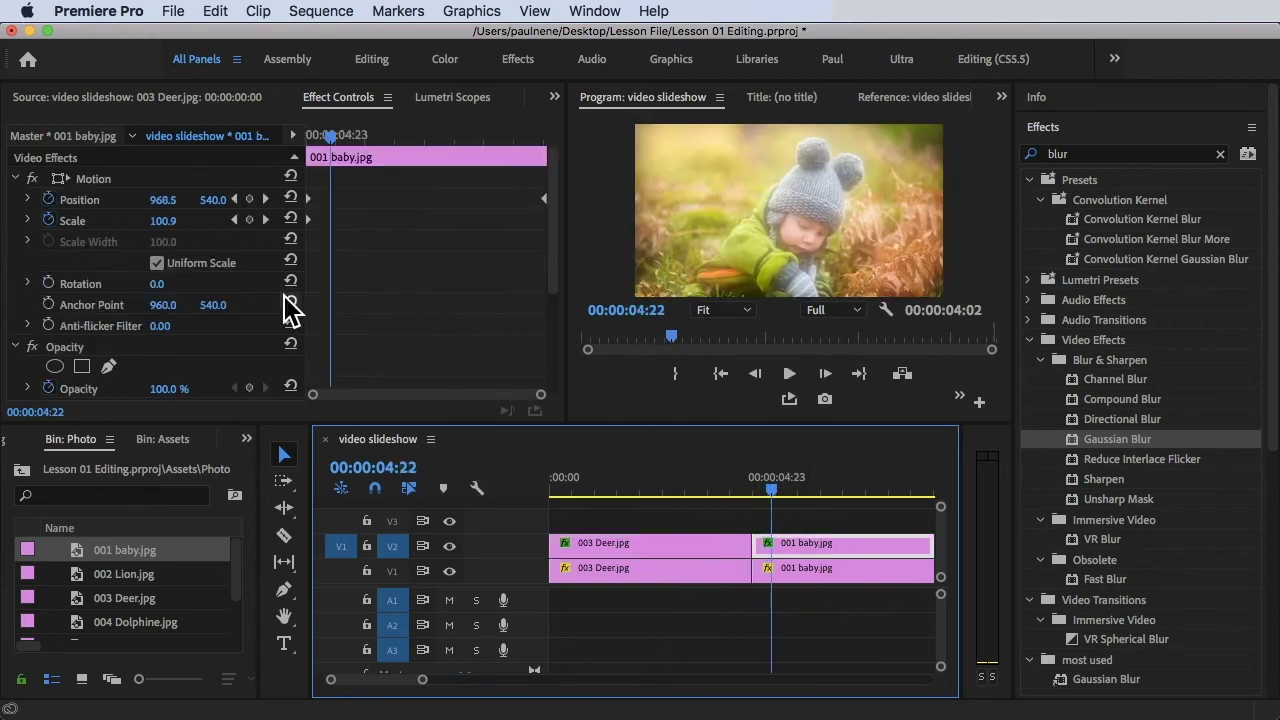
# Keyframe the baby copy's opacity from 100% at 04:22 down to 44% at 07:08, then play back.
pyautogui.scroll(-2, 165, 300)
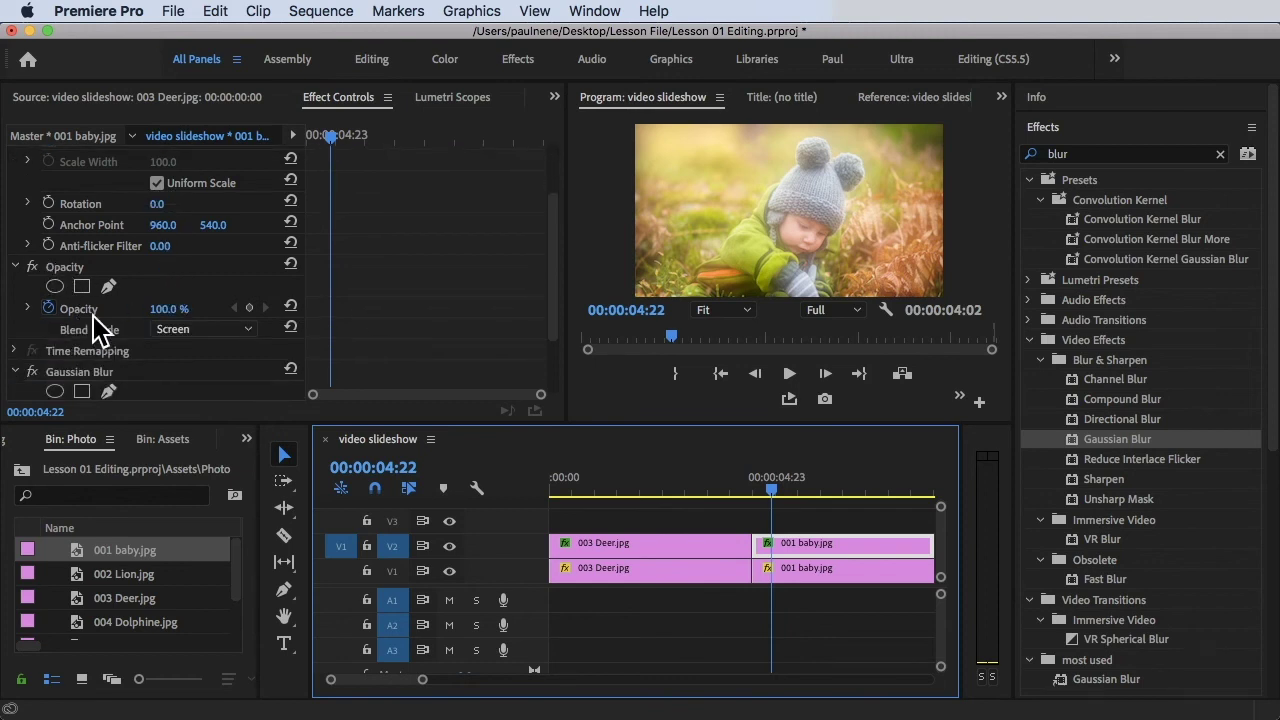
pyautogui.click(62, 309)
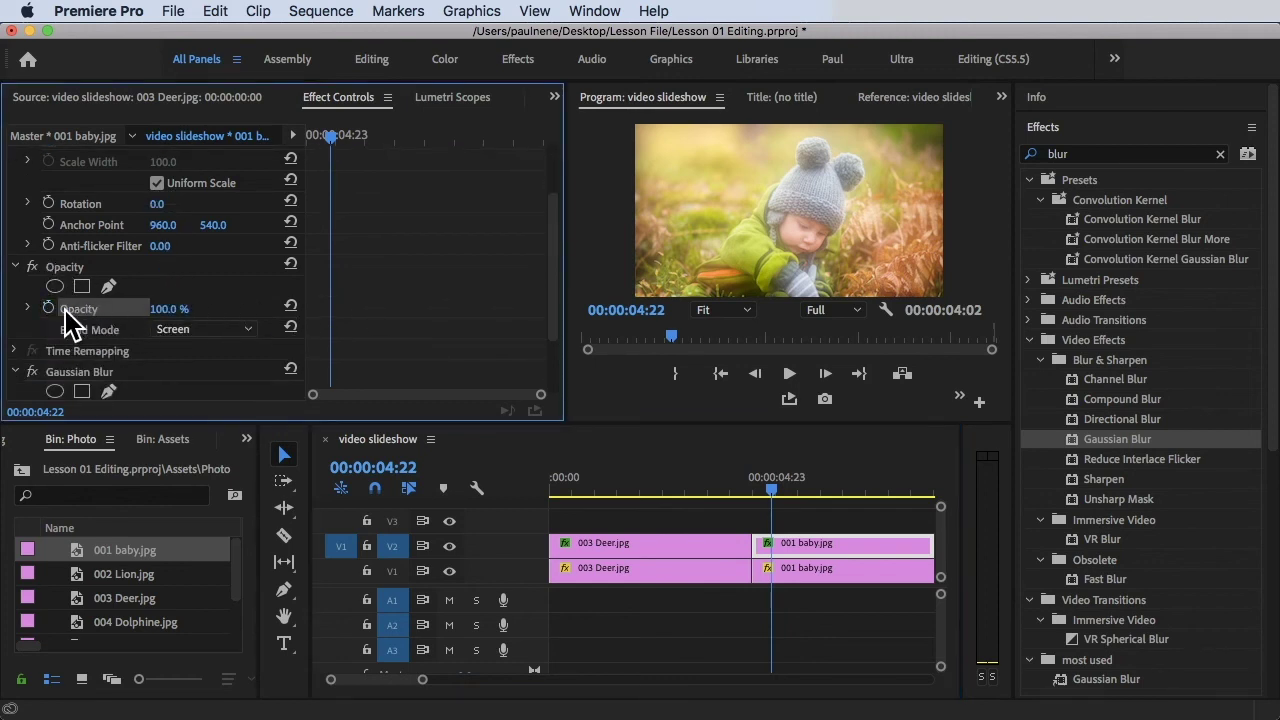
pyautogui.click(337, 320)
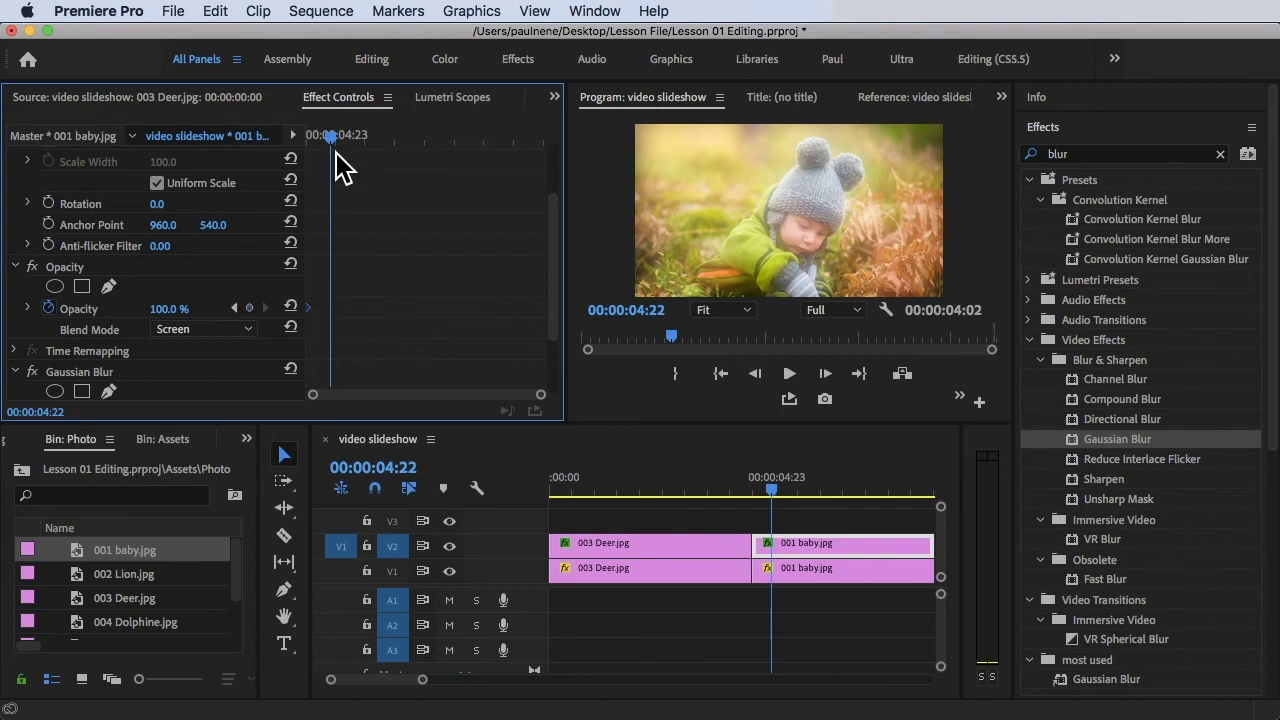
pyautogui.moveTo(337, 134); pyautogui.dragTo(476, 137)
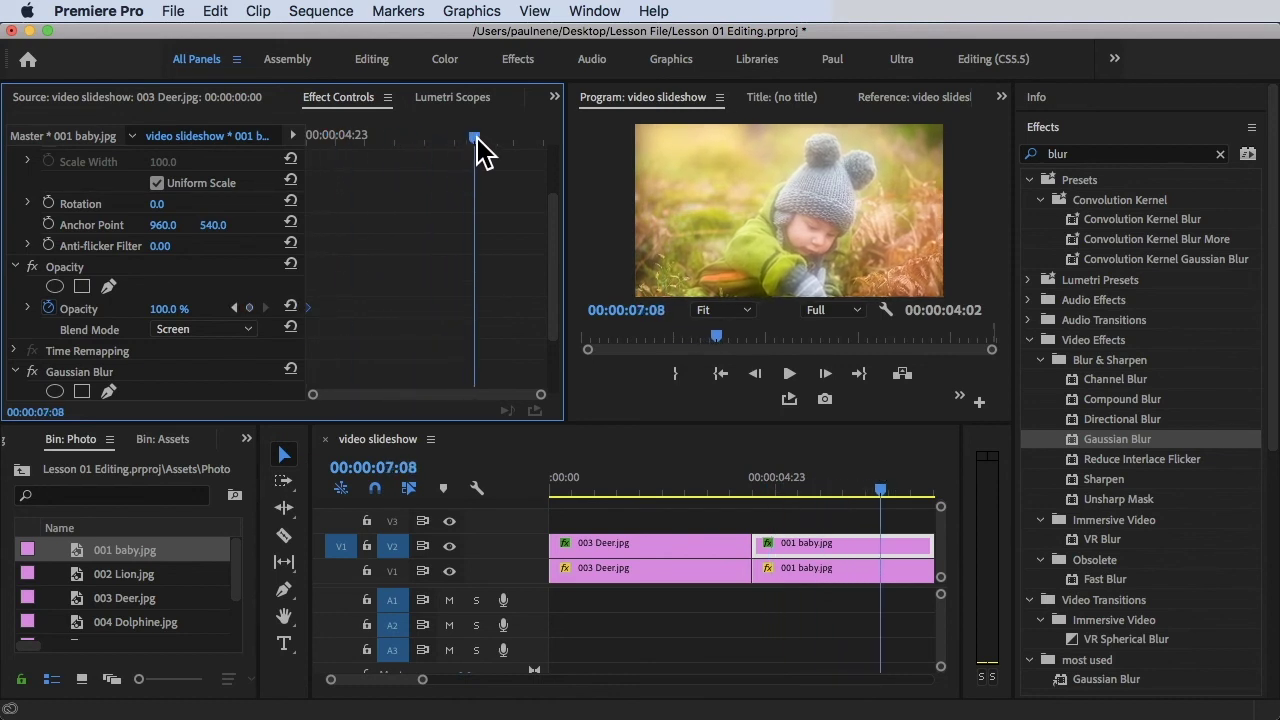
pyautogui.moveTo(169, 308); pyautogui.dragTo(113, 308)
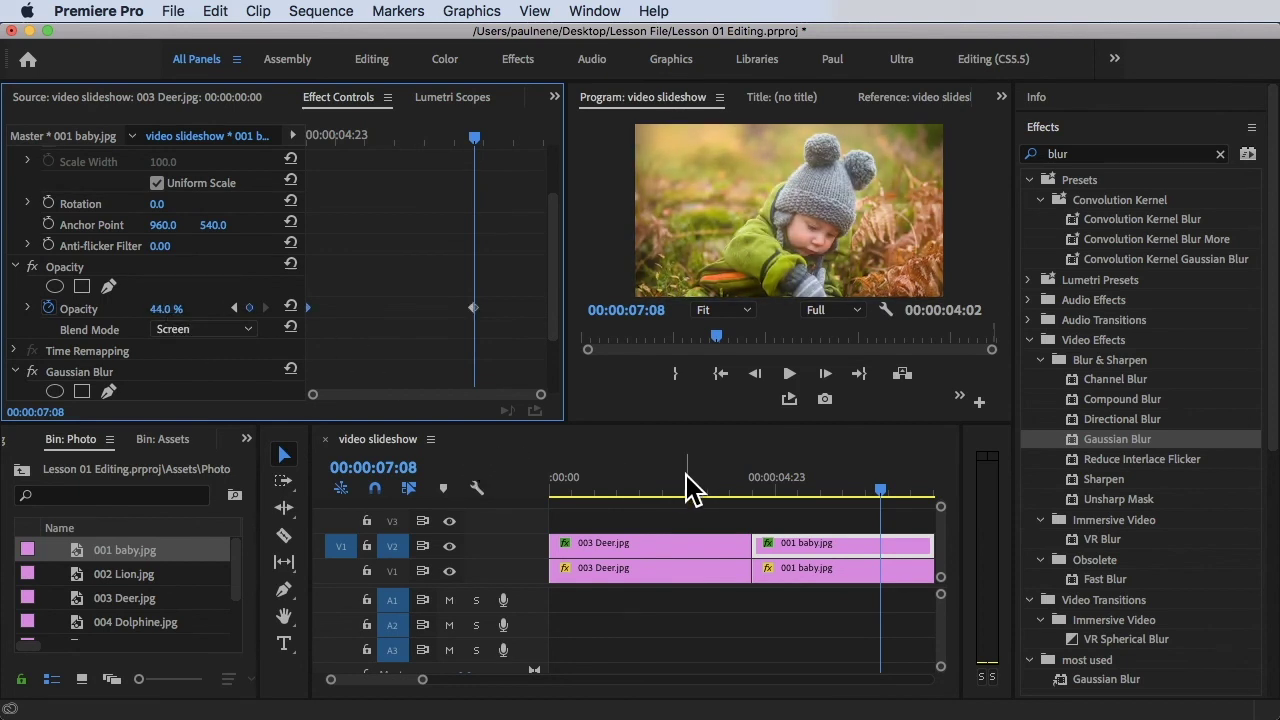
pyautogui.moveTo(688, 486); pyautogui.dragTo(528, 477)
pyautogui.press('space')
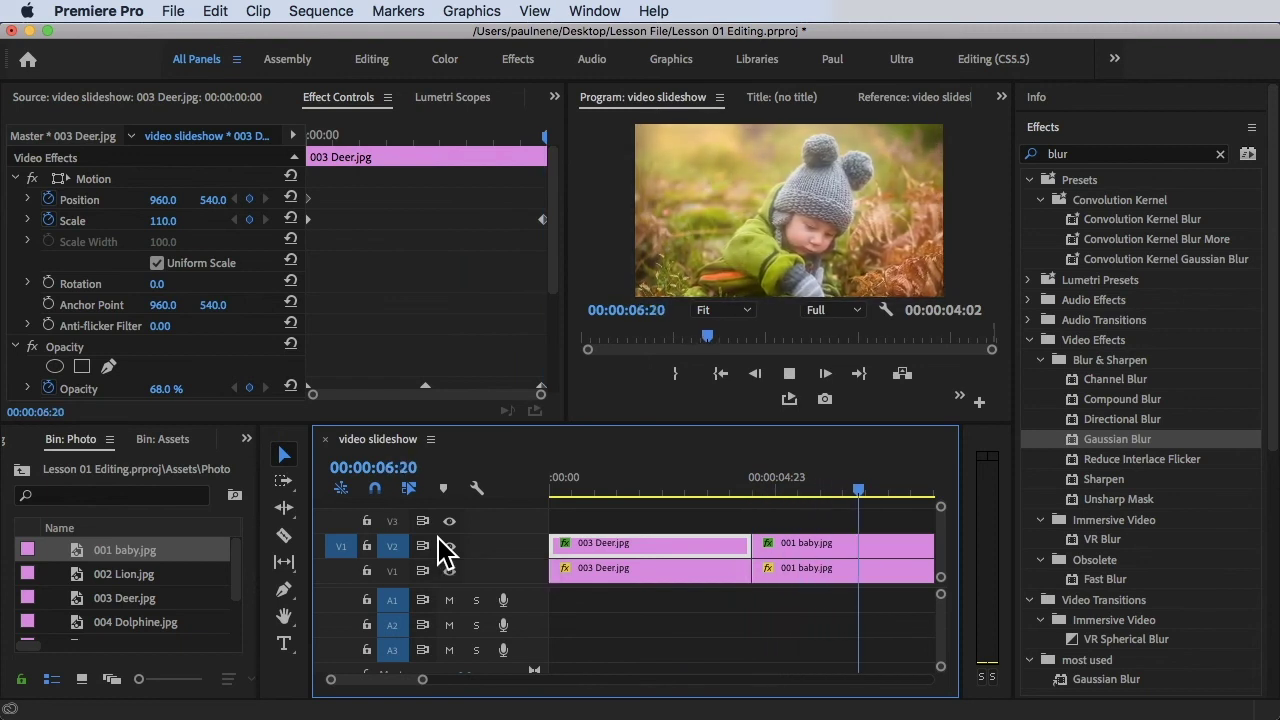
# Stop playback and return the playhead to the start of the sequence.
pyautogui.press('space')
pyautogui.moveTo(570, 479); pyautogui.dragTo(300, 492)
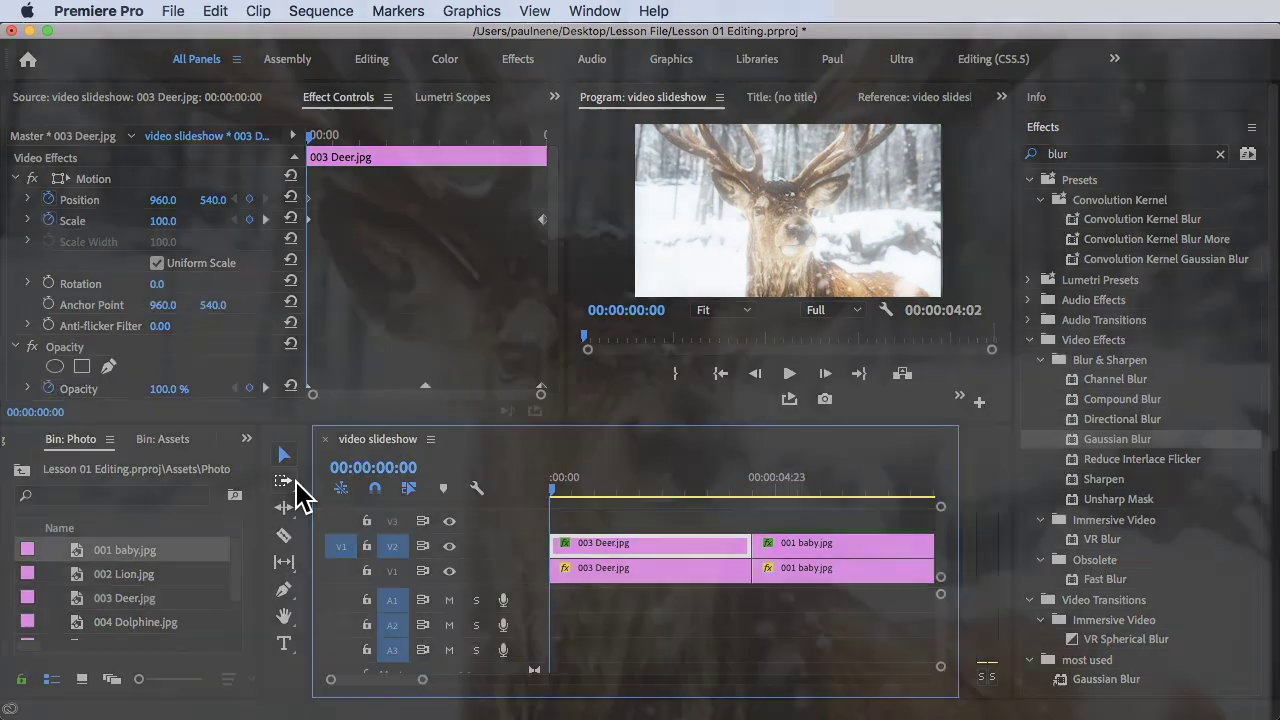